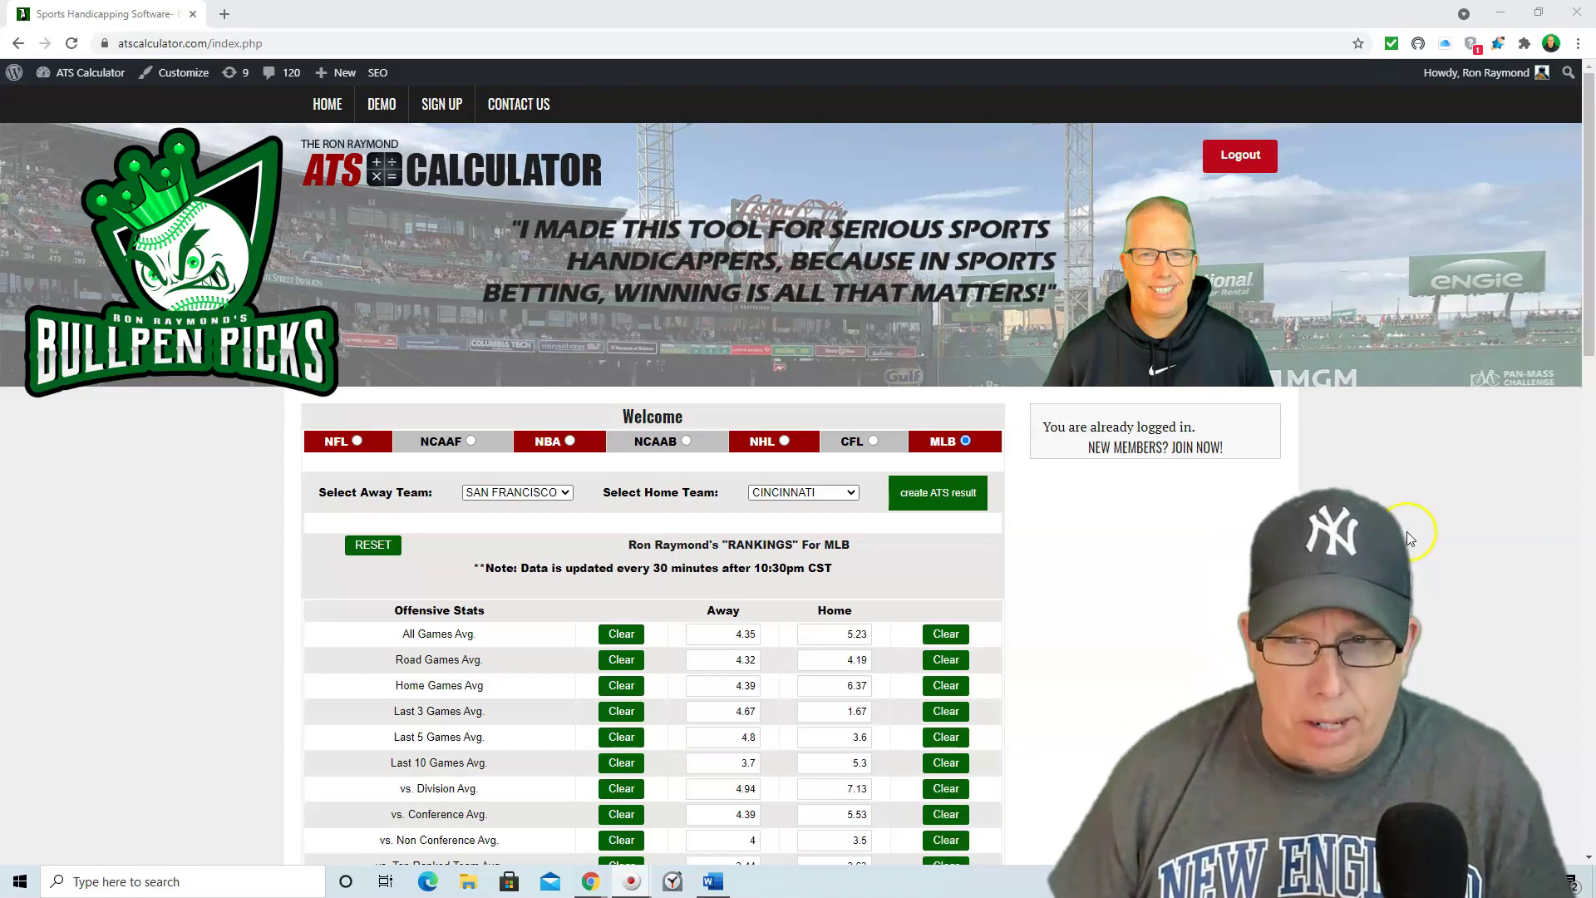
# Look over the away defensive stat fields and reload the calculator page.
pyautogui.scroll(-3, 1413, 524)
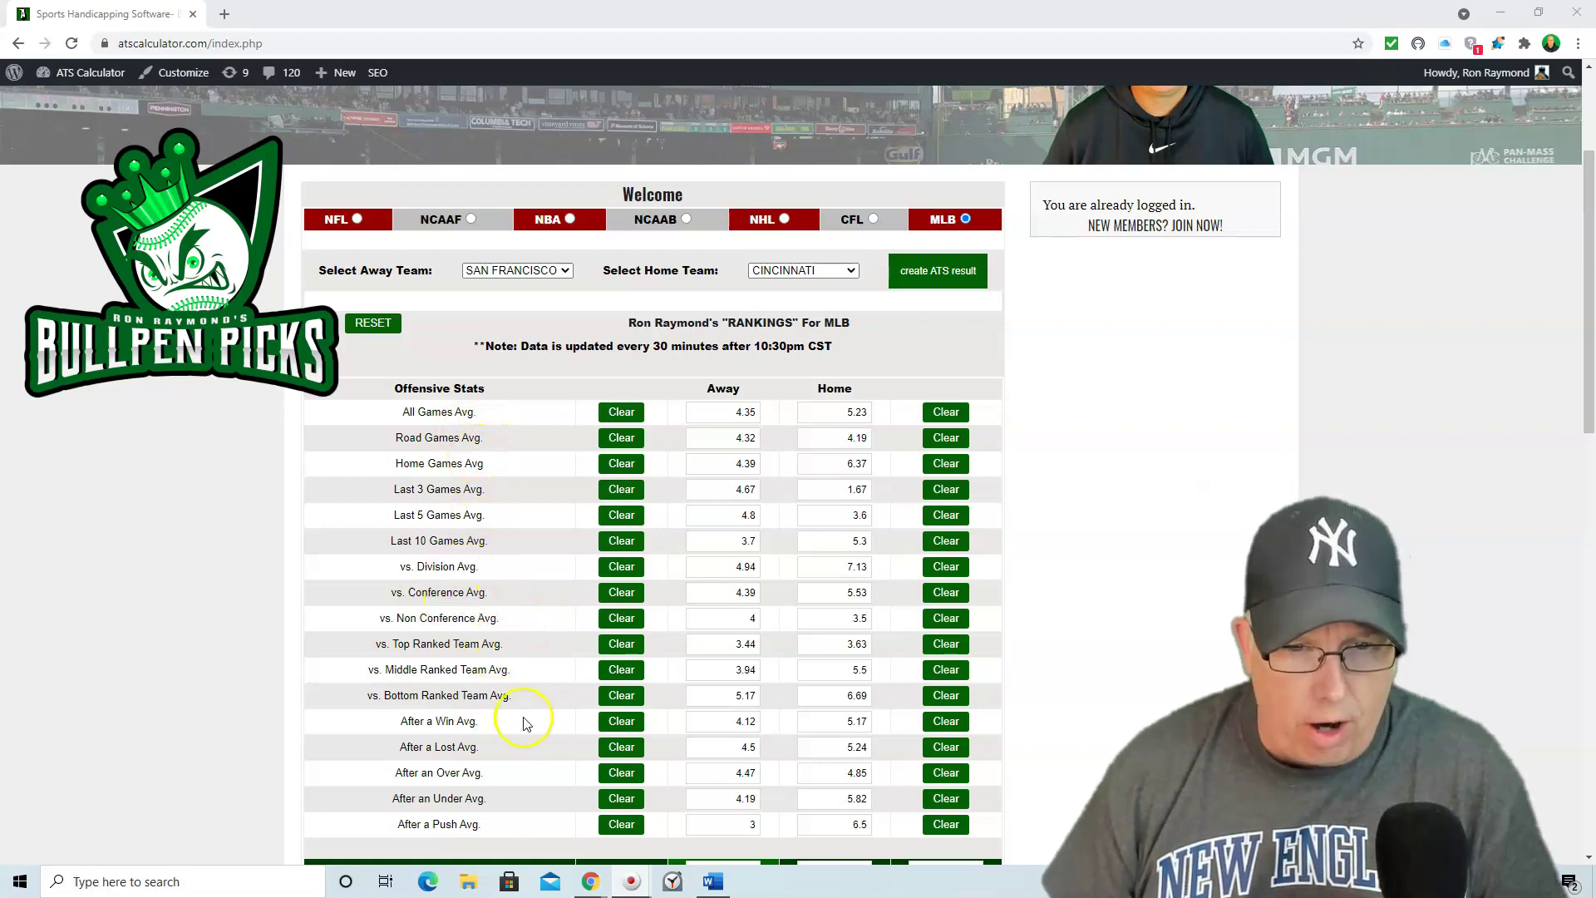
pyautogui.scroll(-8, 525, 711)
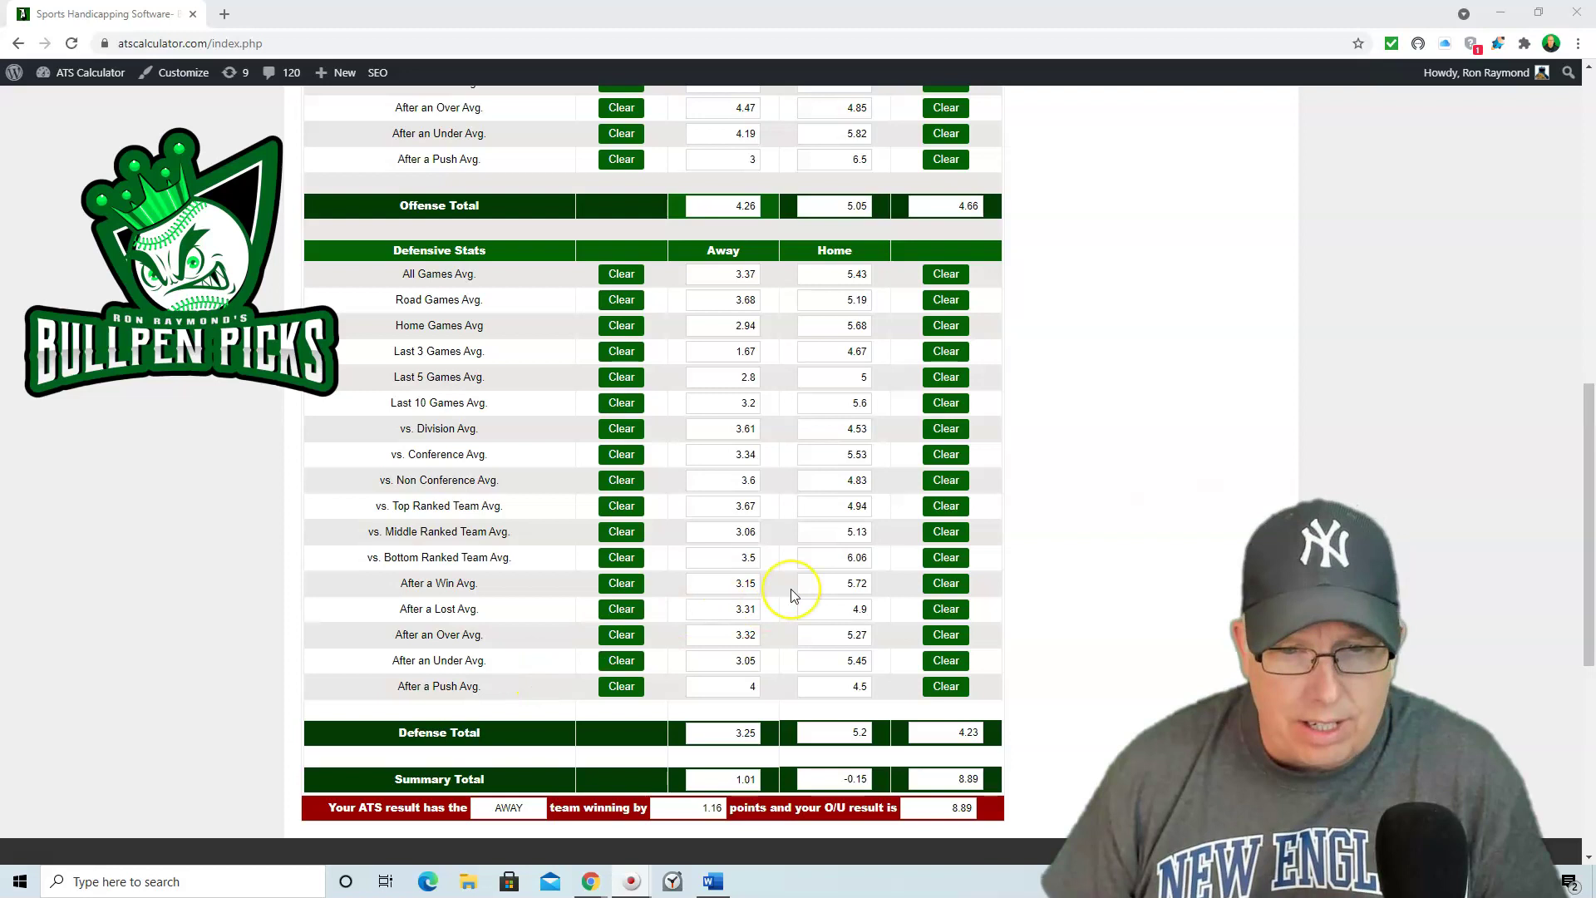
pyautogui.scroll(5, 788, 587)
pyautogui.scroll(-5, 811, 548)
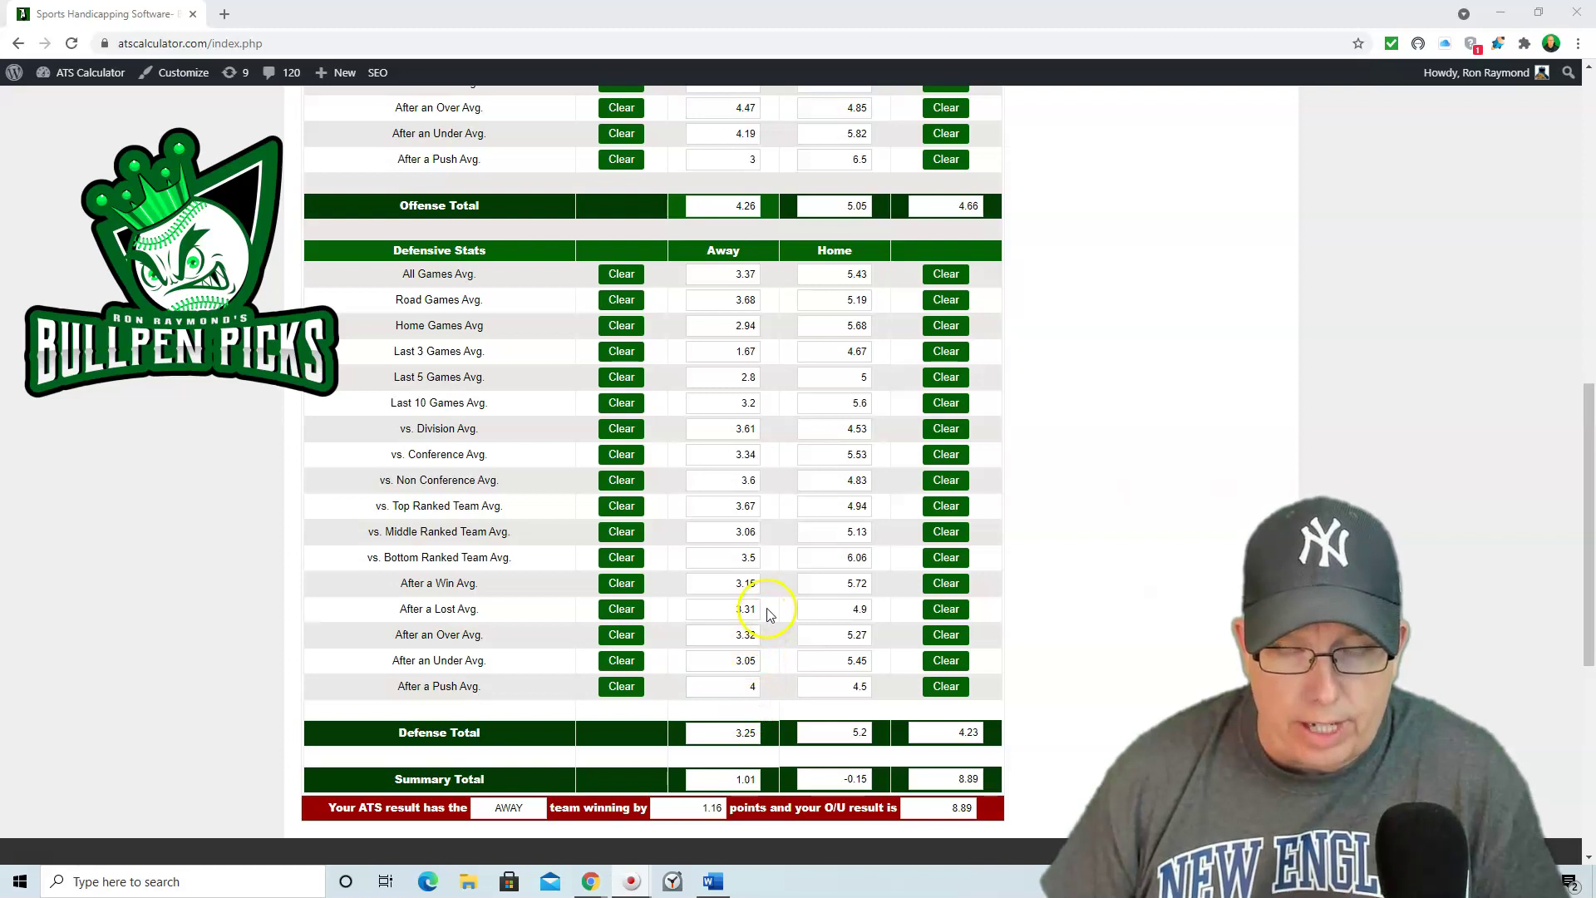
pyautogui.click(730, 485)
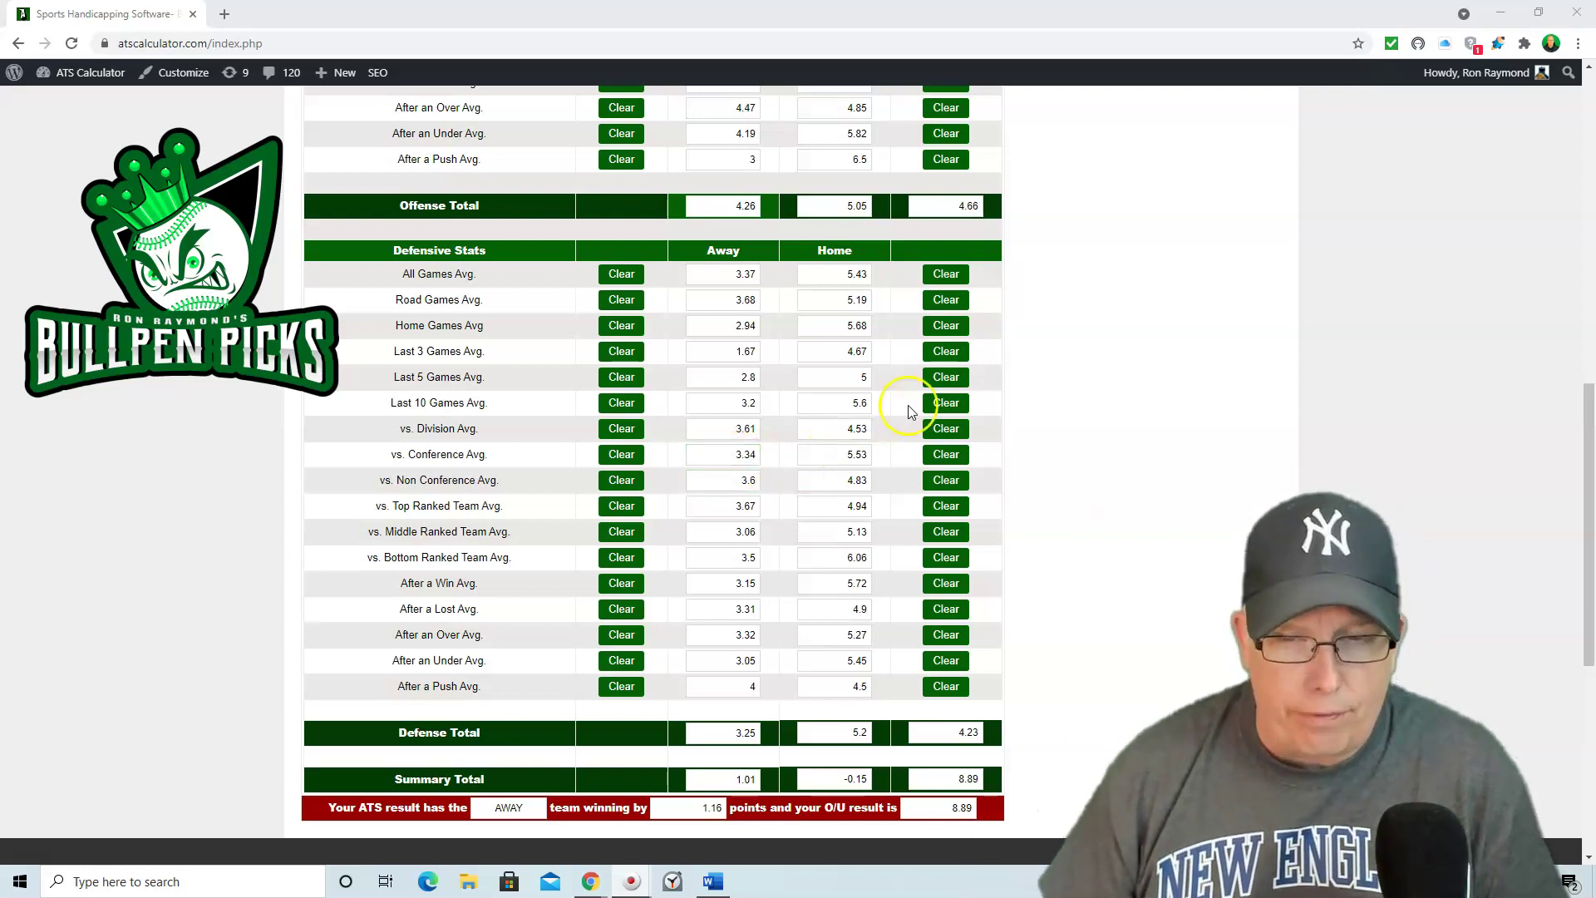
pyautogui.click(1108, 391)
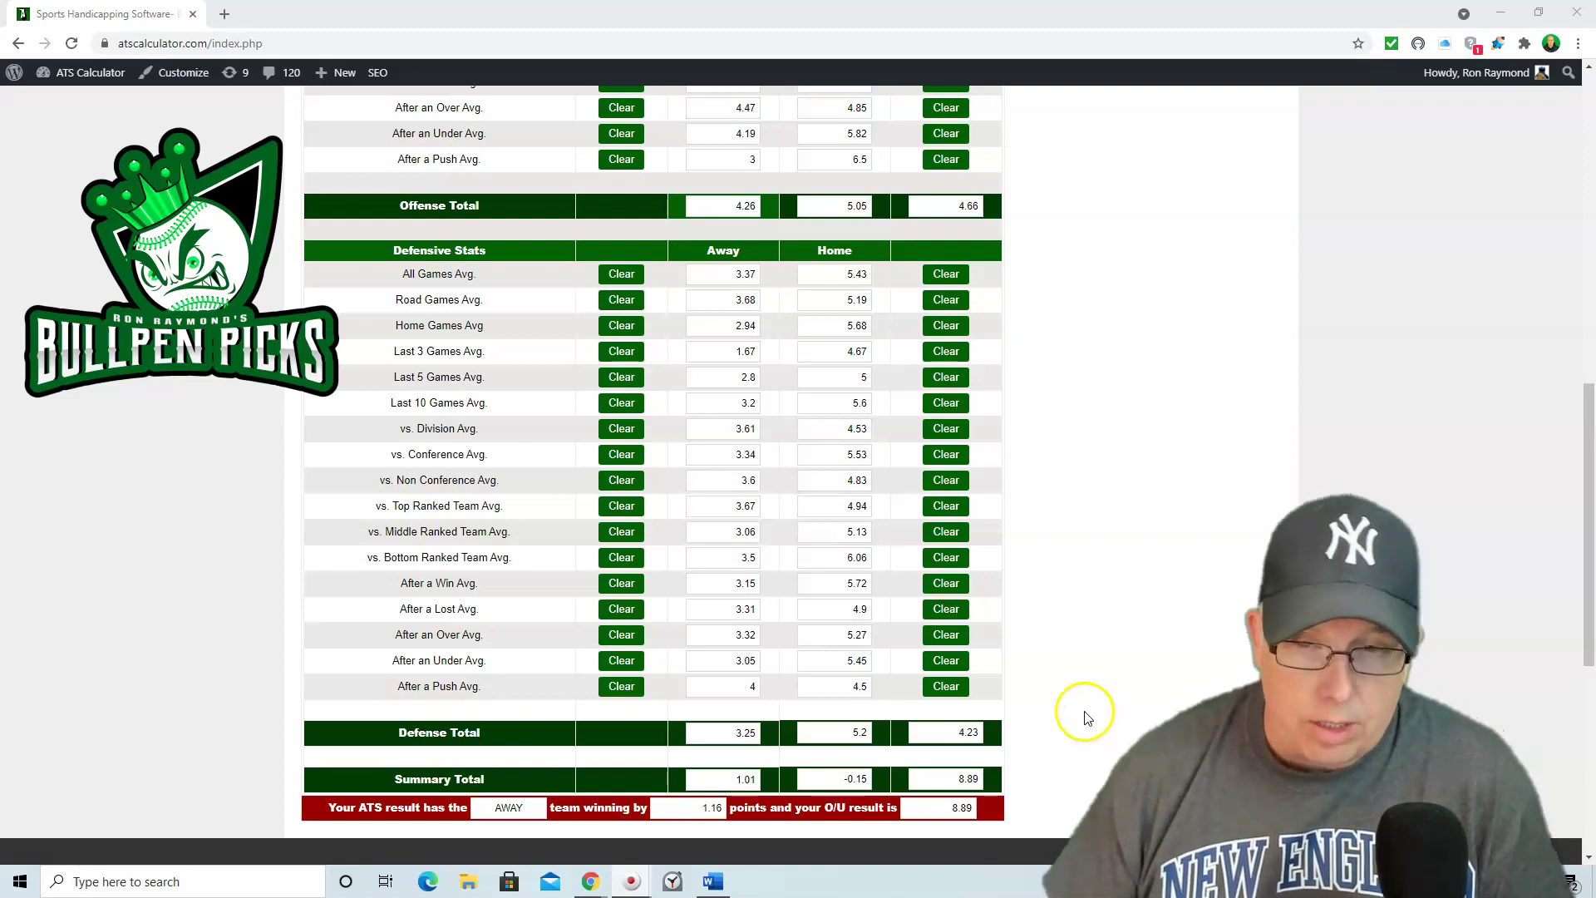
pyautogui.press('F5')
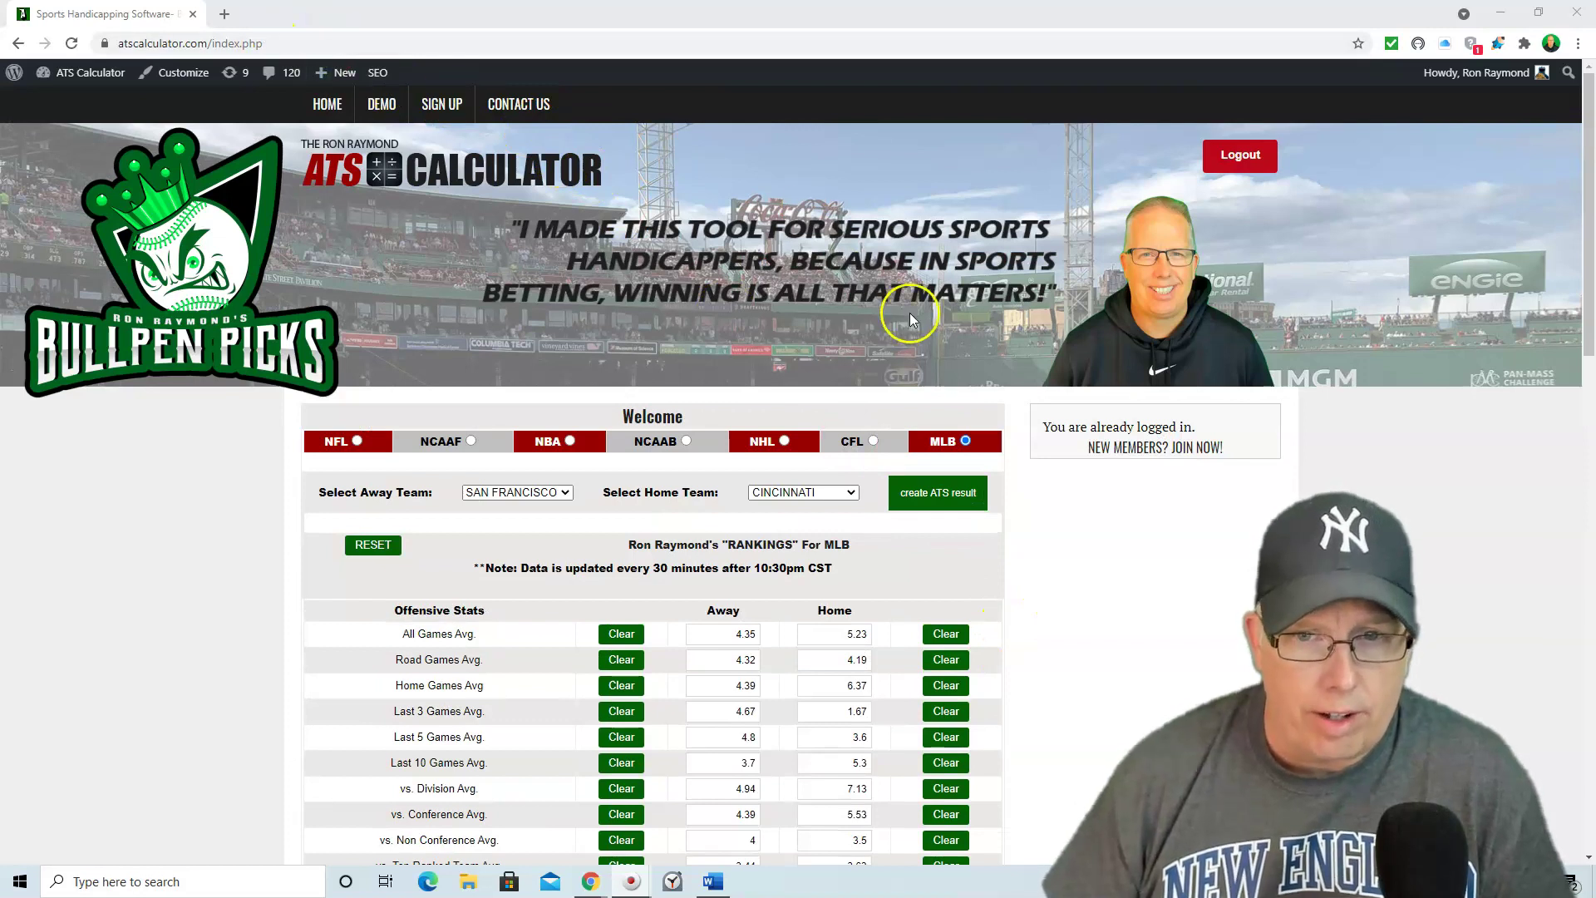
pyautogui.scroll(-12, 910, 313)
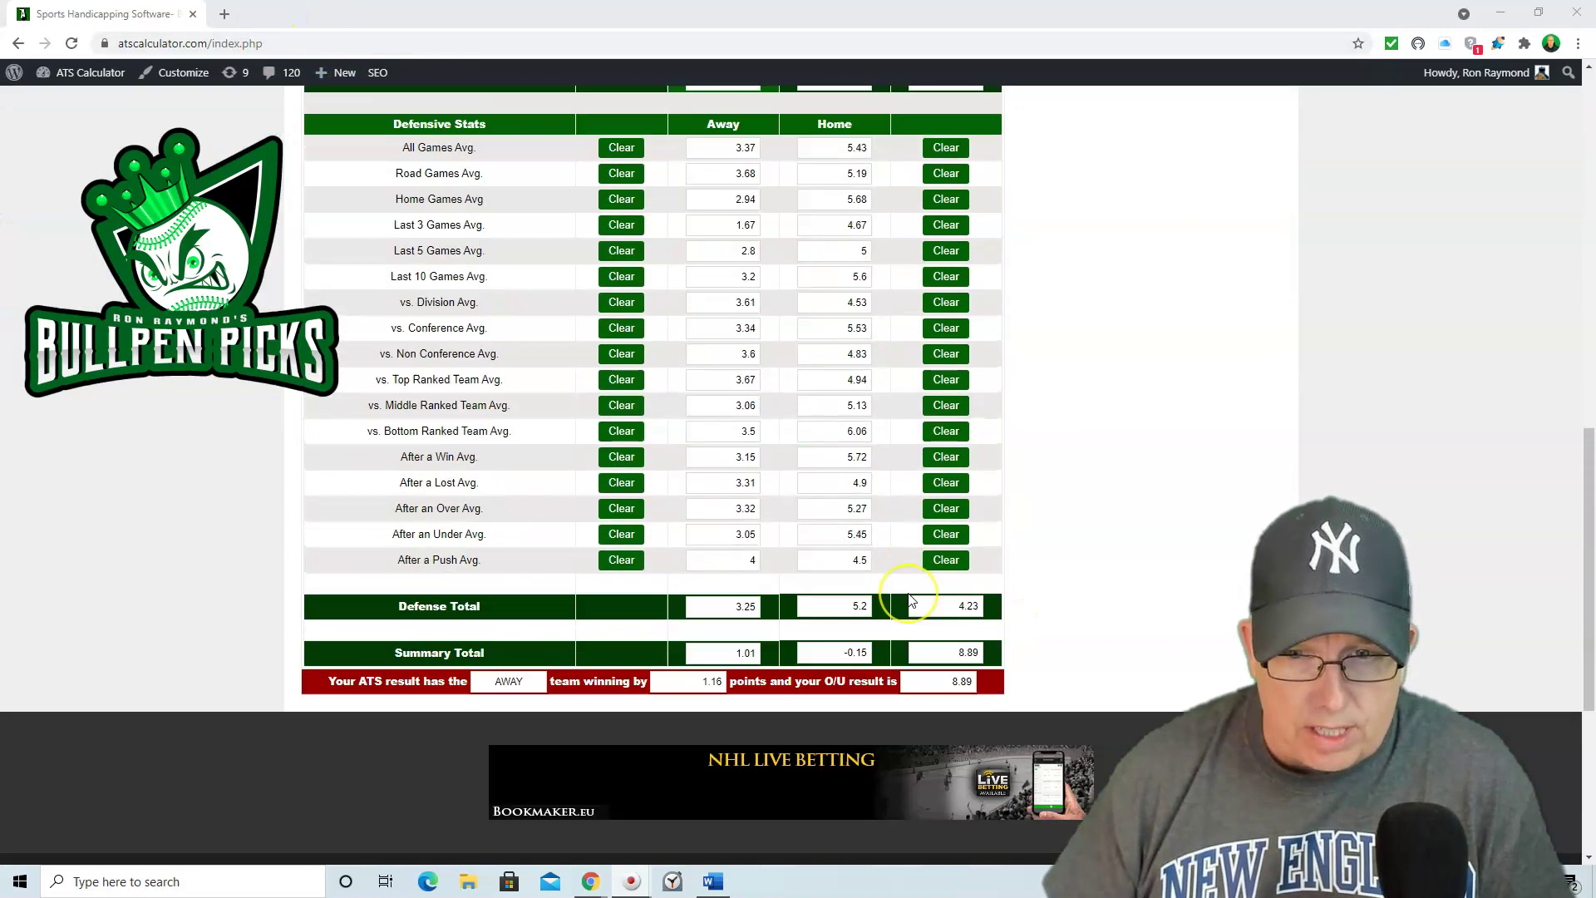
pyautogui.scroll(-1, 911, 600)
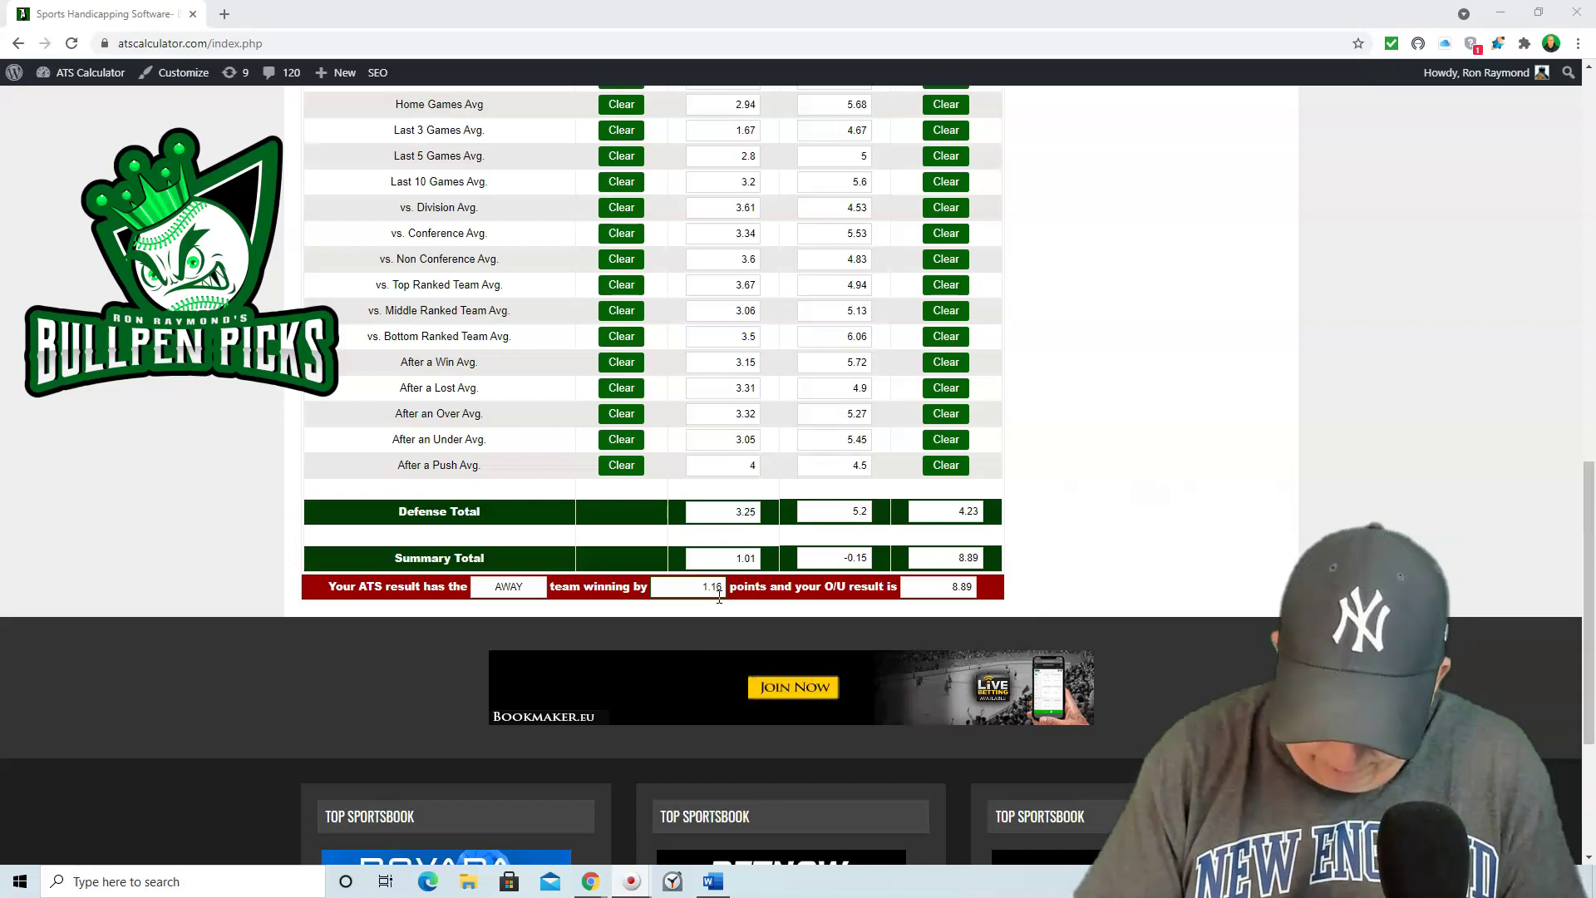
pyautogui.click(725, 413)
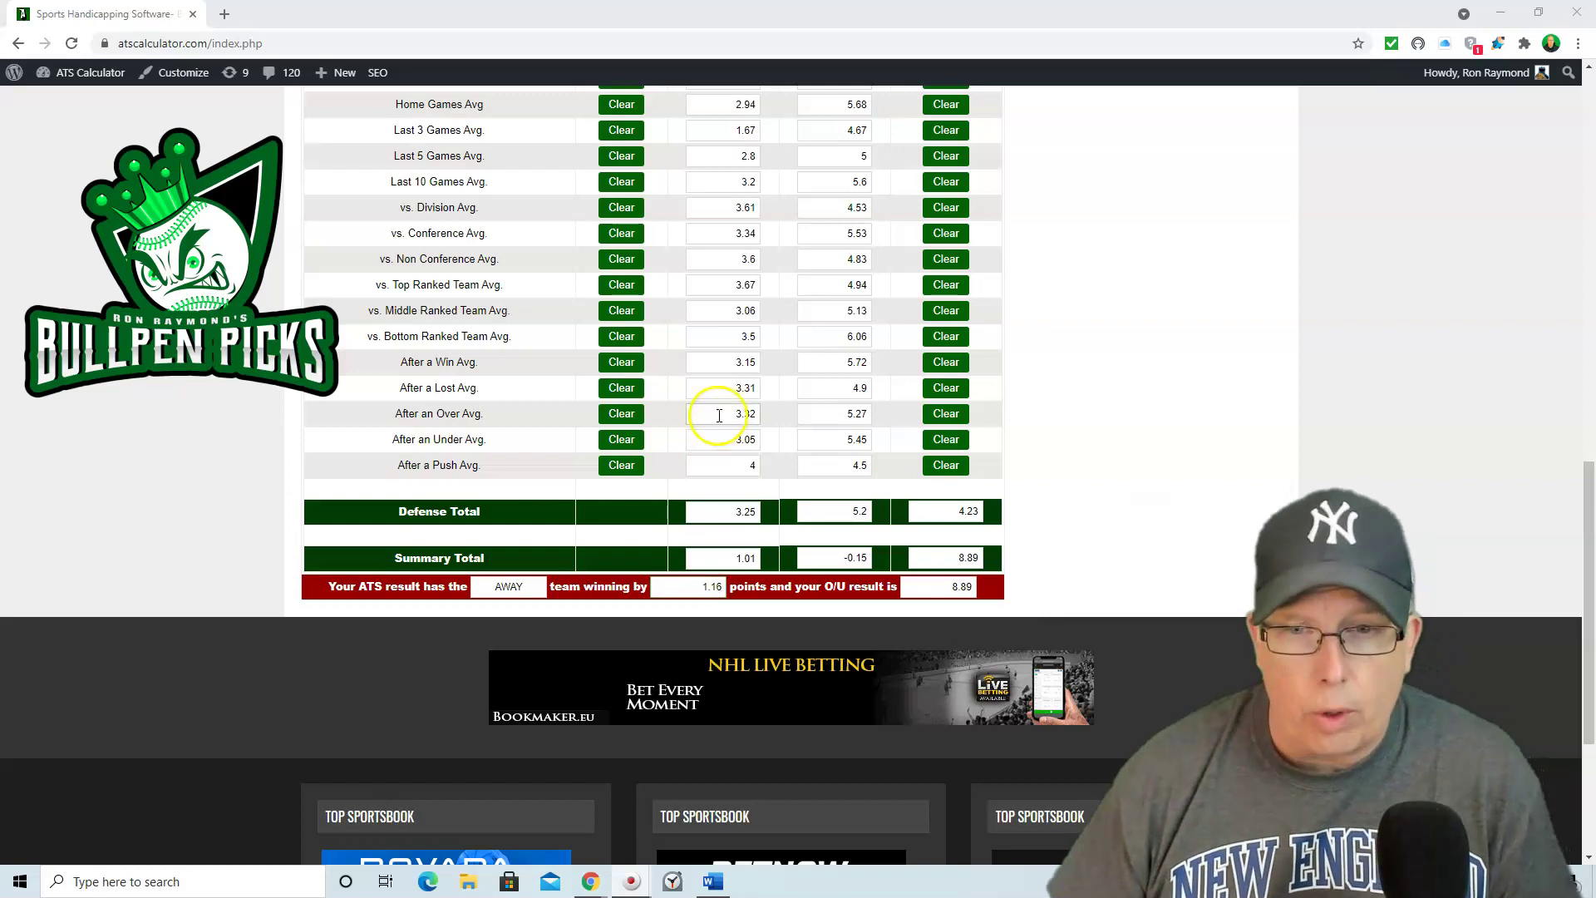
pyautogui.scroll(3, 752, 417)
pyautogui.scroll(11, 752, 417)
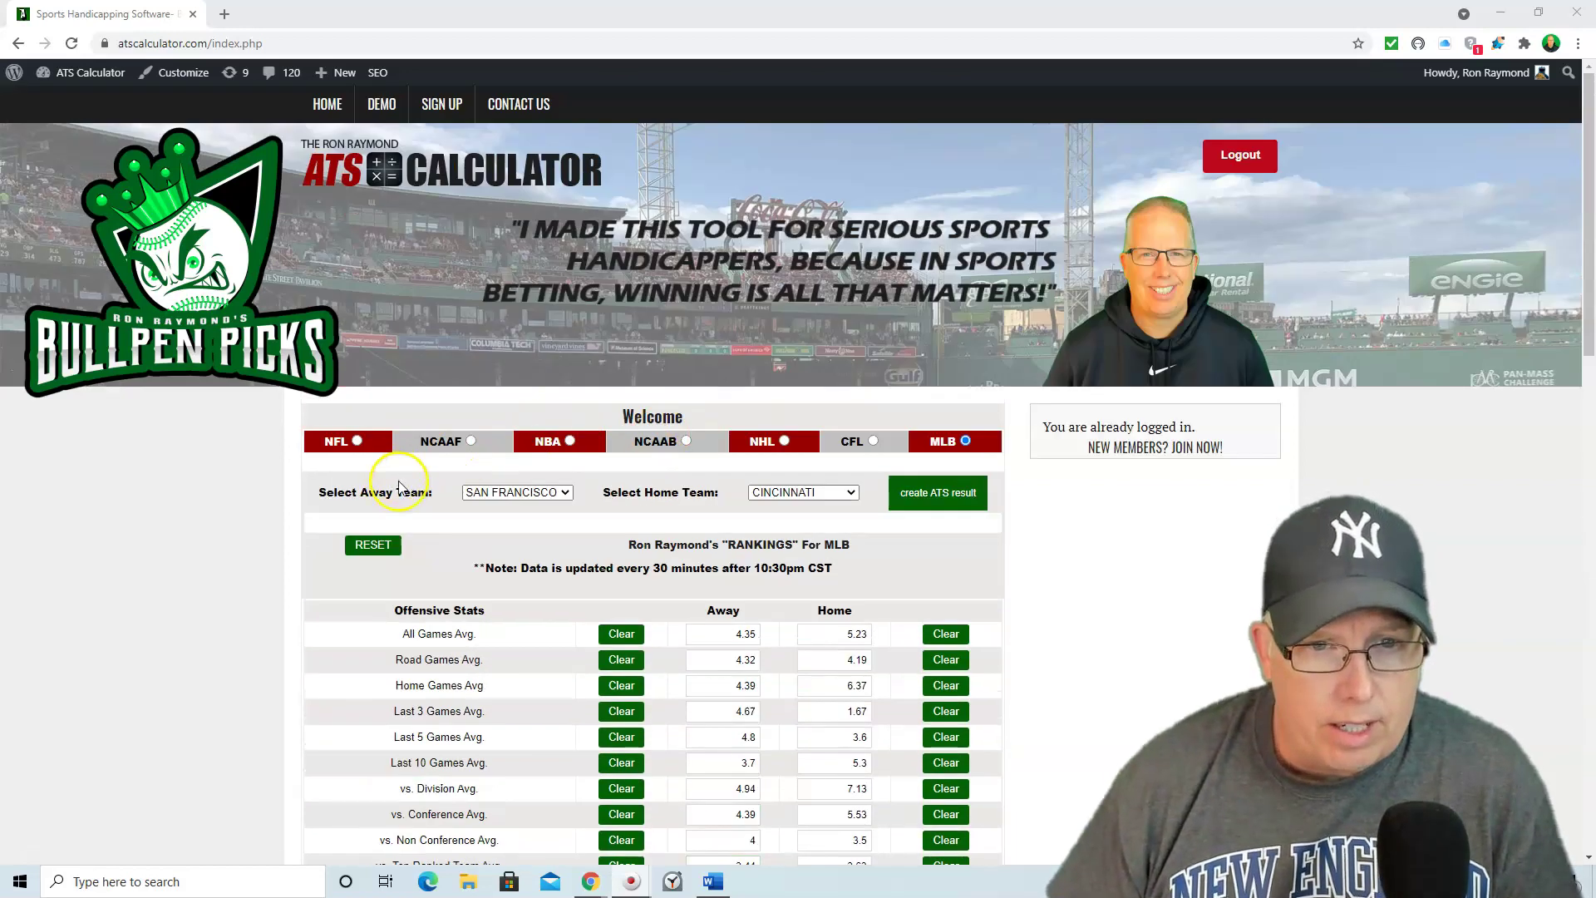
# Compute Tampa Bay at Baltimore (away by 2.17, O/U 9.45), then reset all stats to 0.00.
pyautogui.click(504, 493)
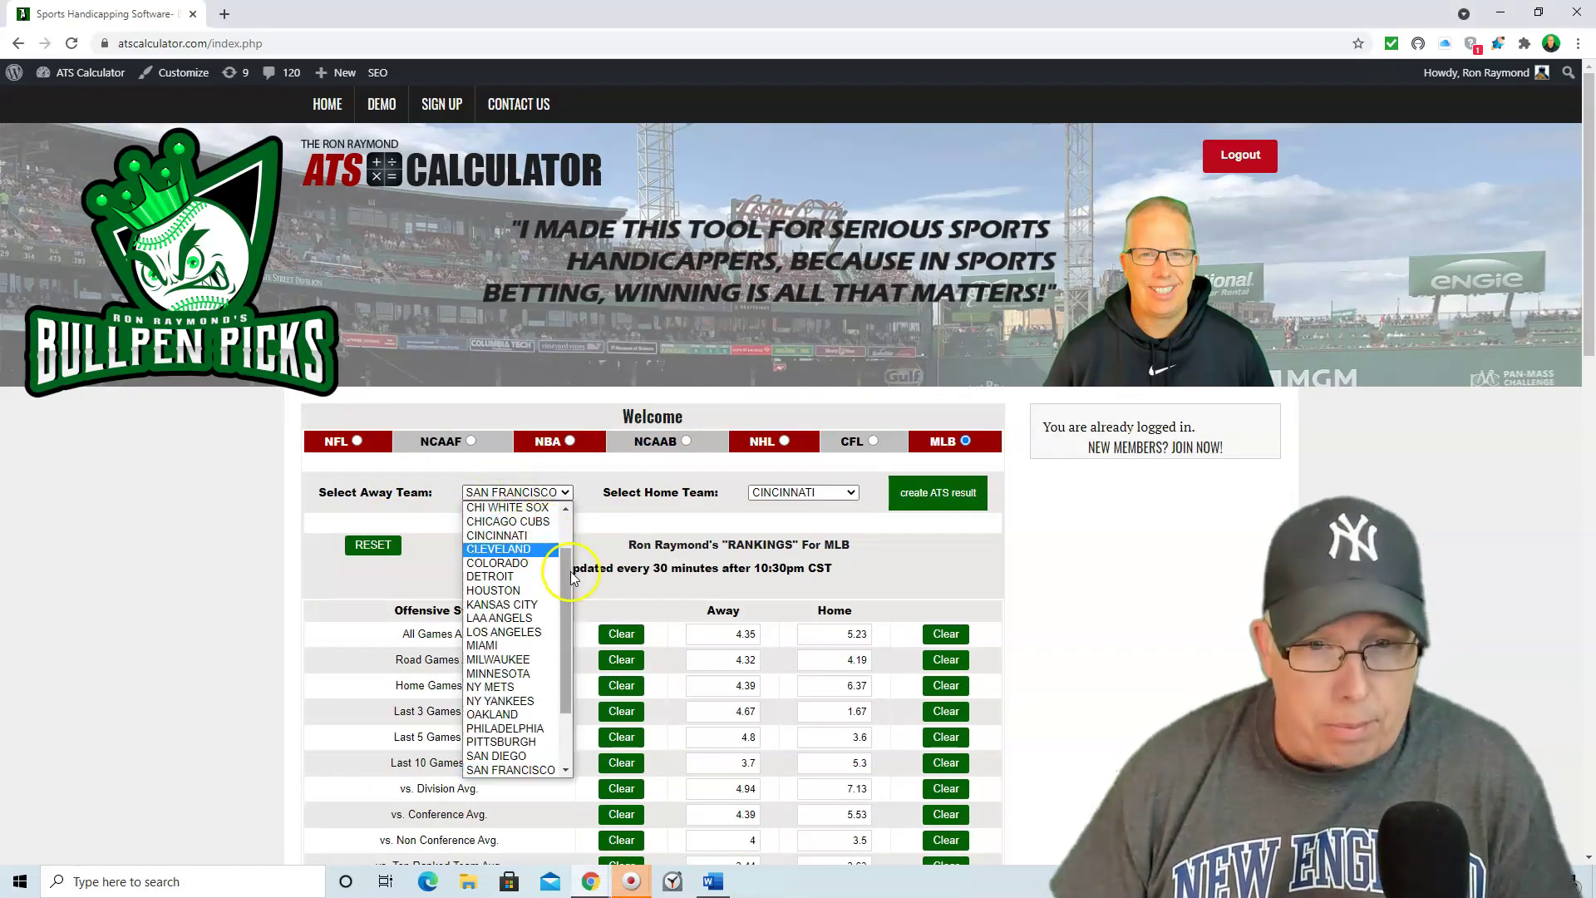
pyautogui.scroll(-5, 515, 648)
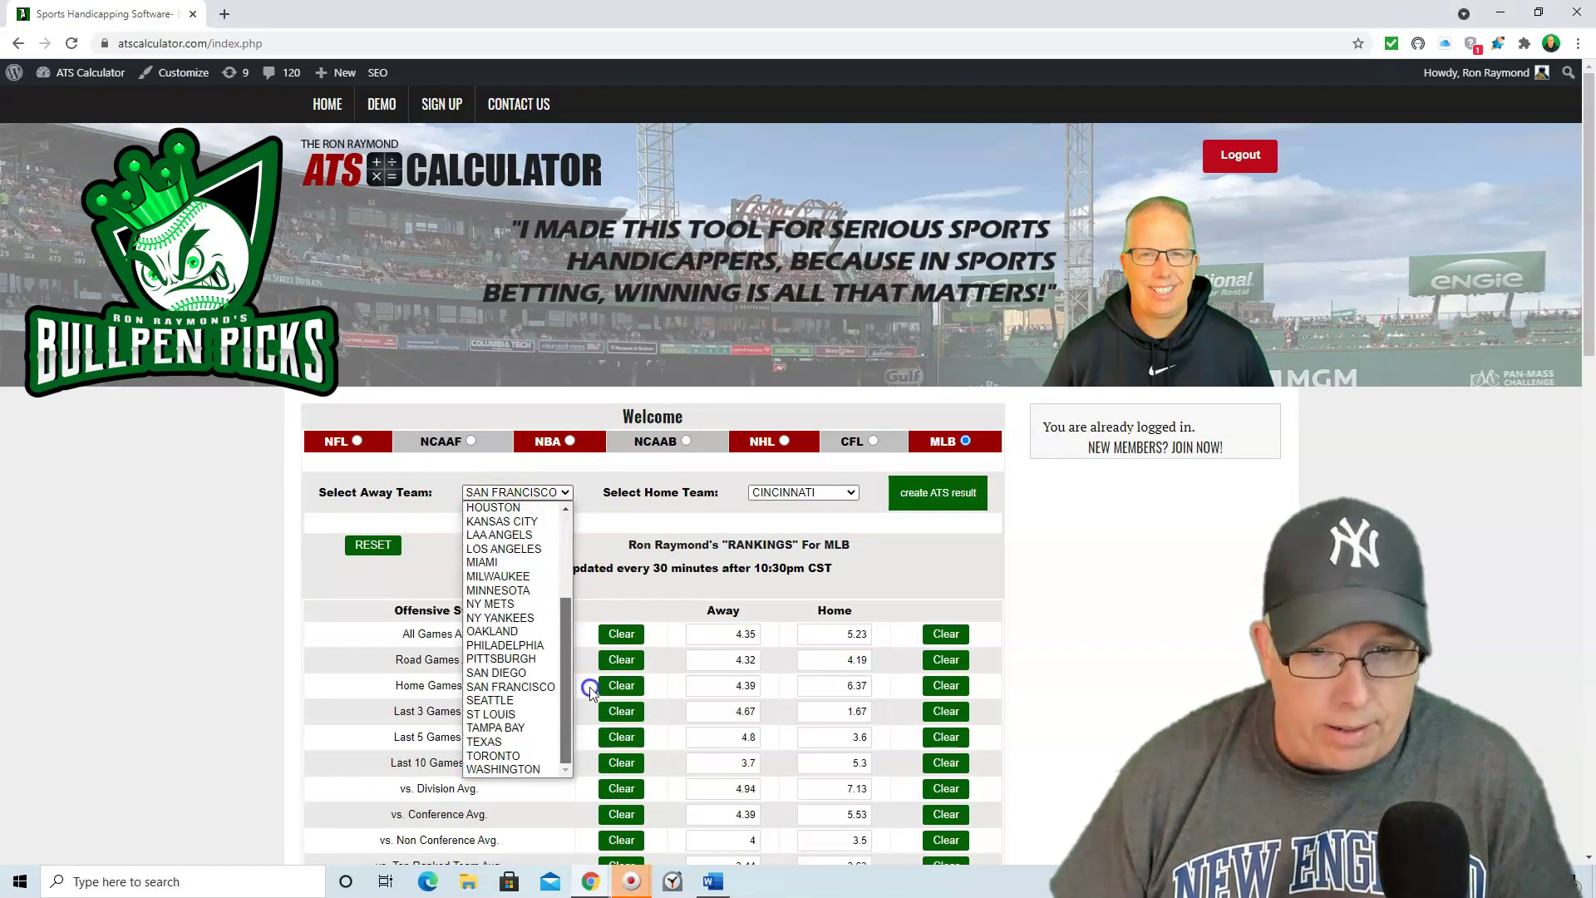
pyautogui.click(522, 727)
pyautogui.click(820, 492)
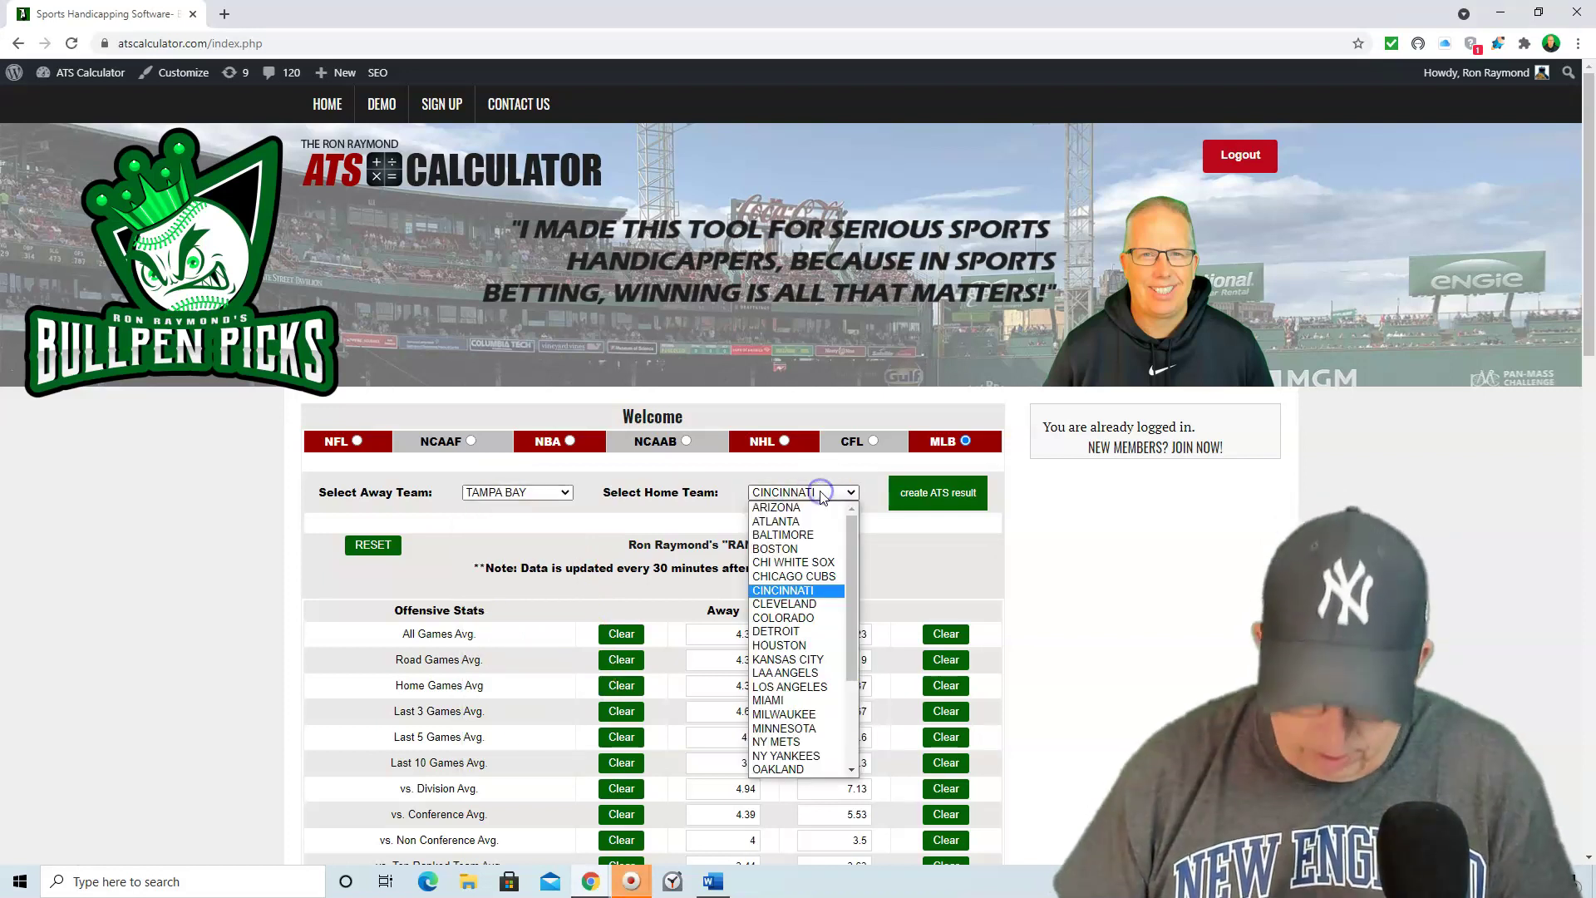
pyautogui.click(832, 536)
pyautogui.click(938, 495)
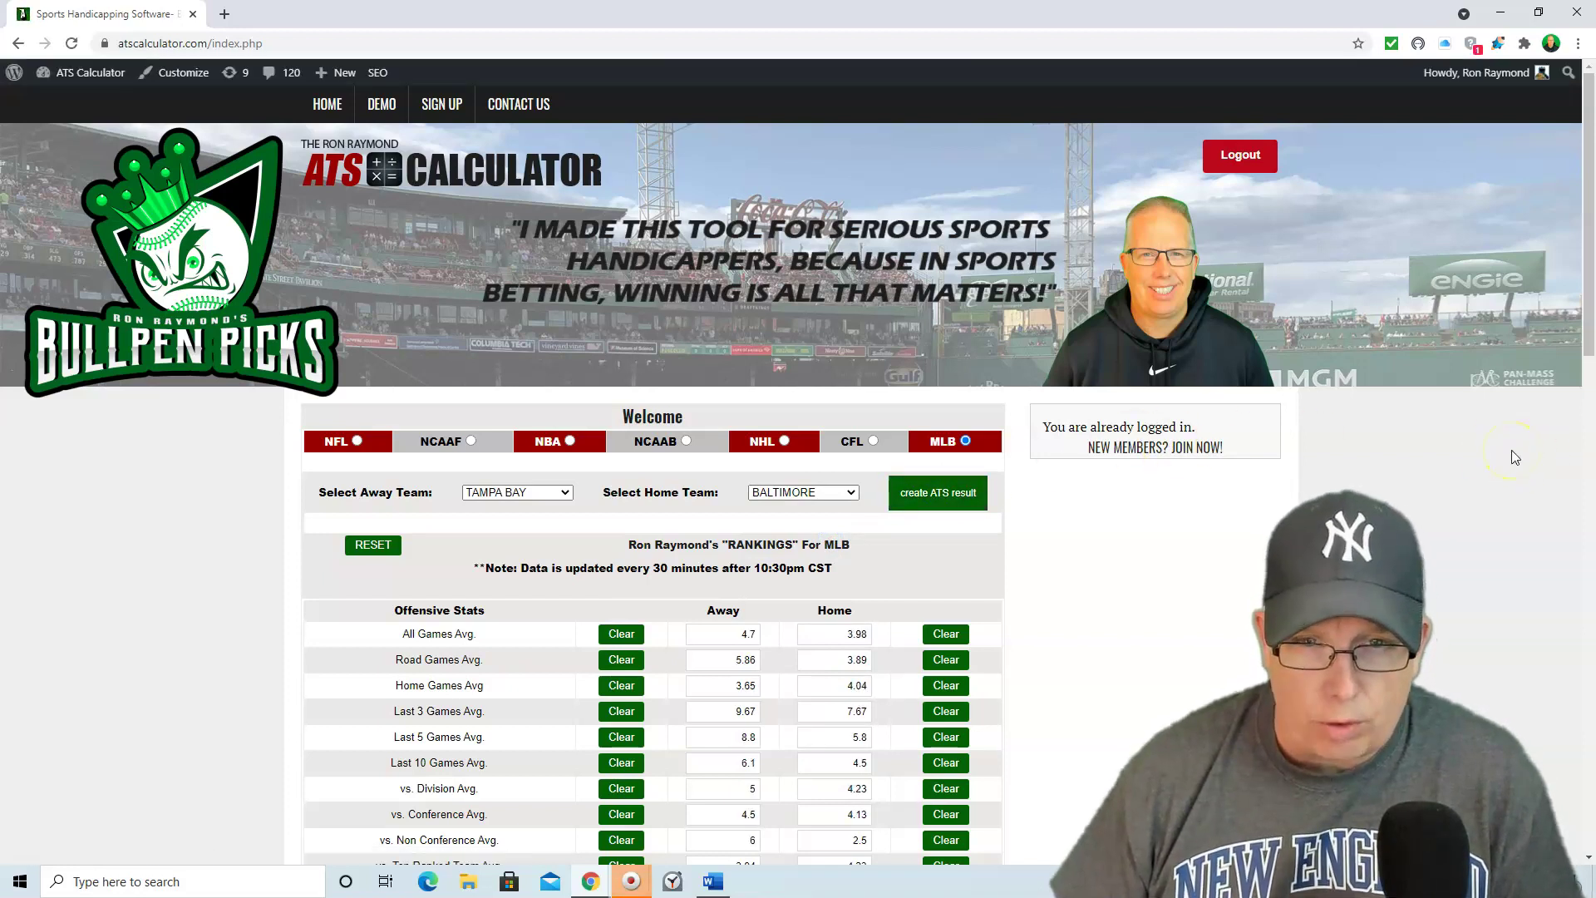
pyautogui.scroll(-14, 1515, 456)
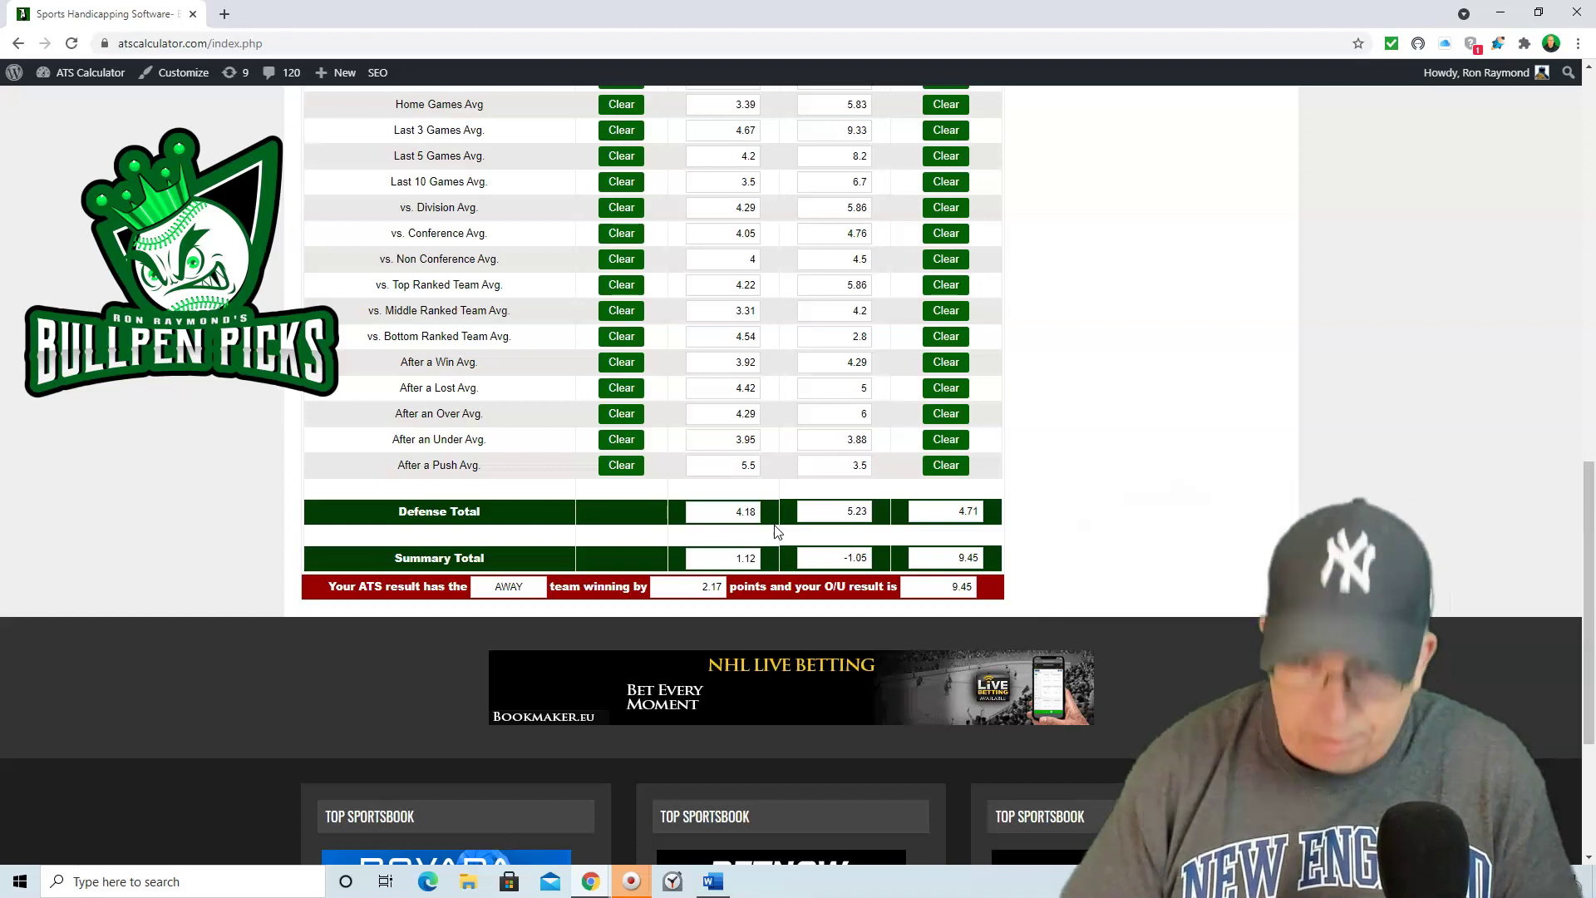
pyautogui.scroll(7, 771, 465)
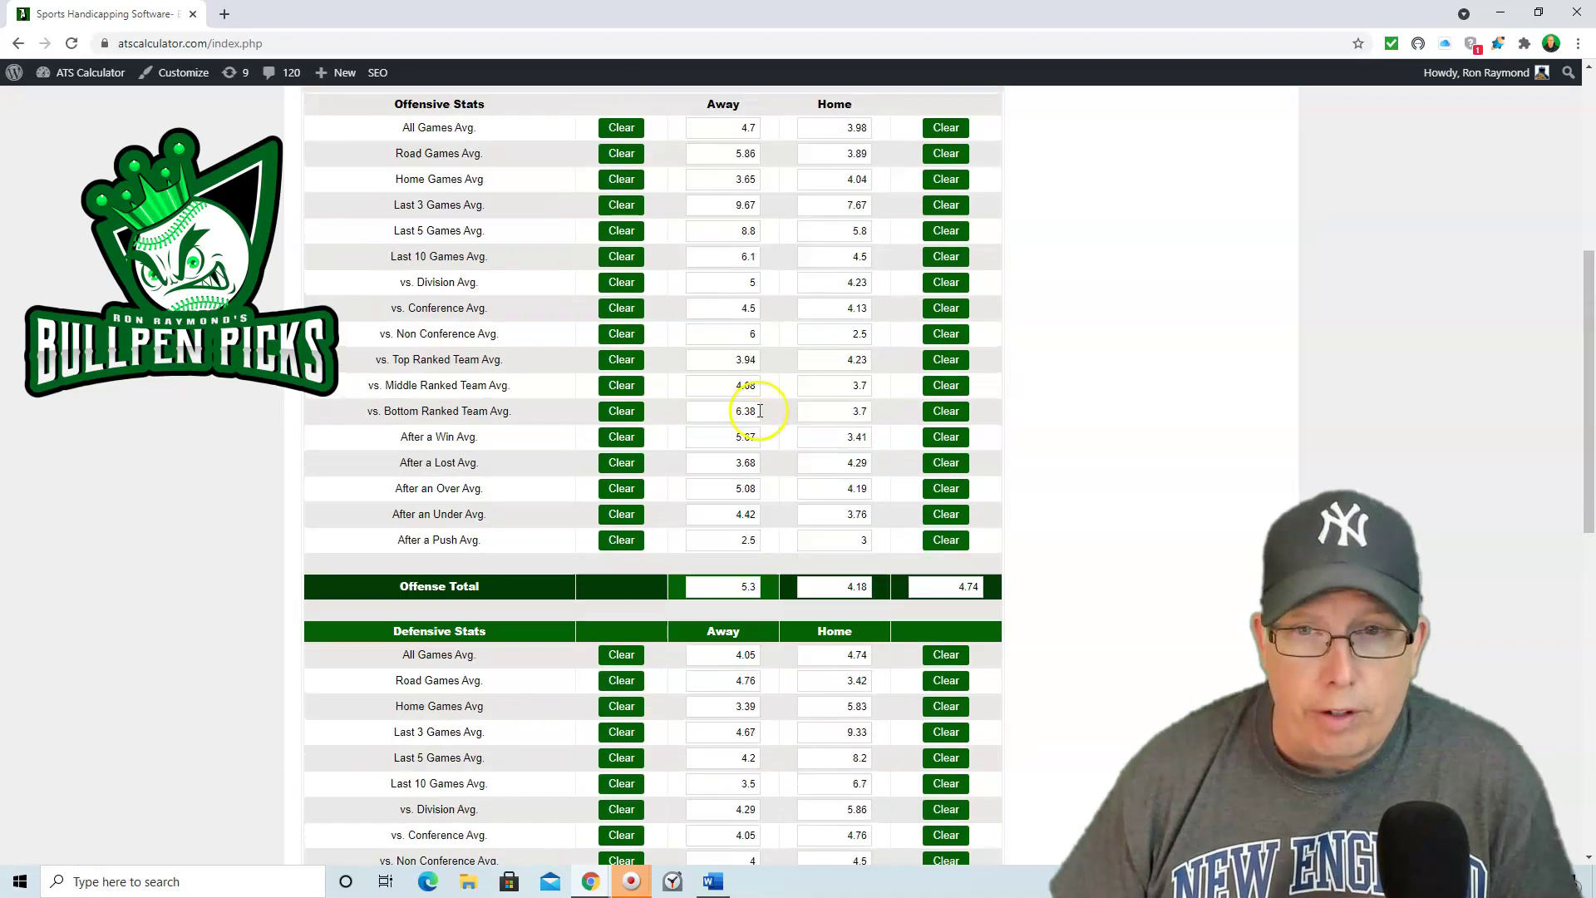
pyautogui.scroll(6, 760, 410)
pyautogui.click(373, 544)
# Set NY Yankees away and Texas home, and compute the result: away by 0.9, O/U 8.37.
pyautogui.click(527, 492)
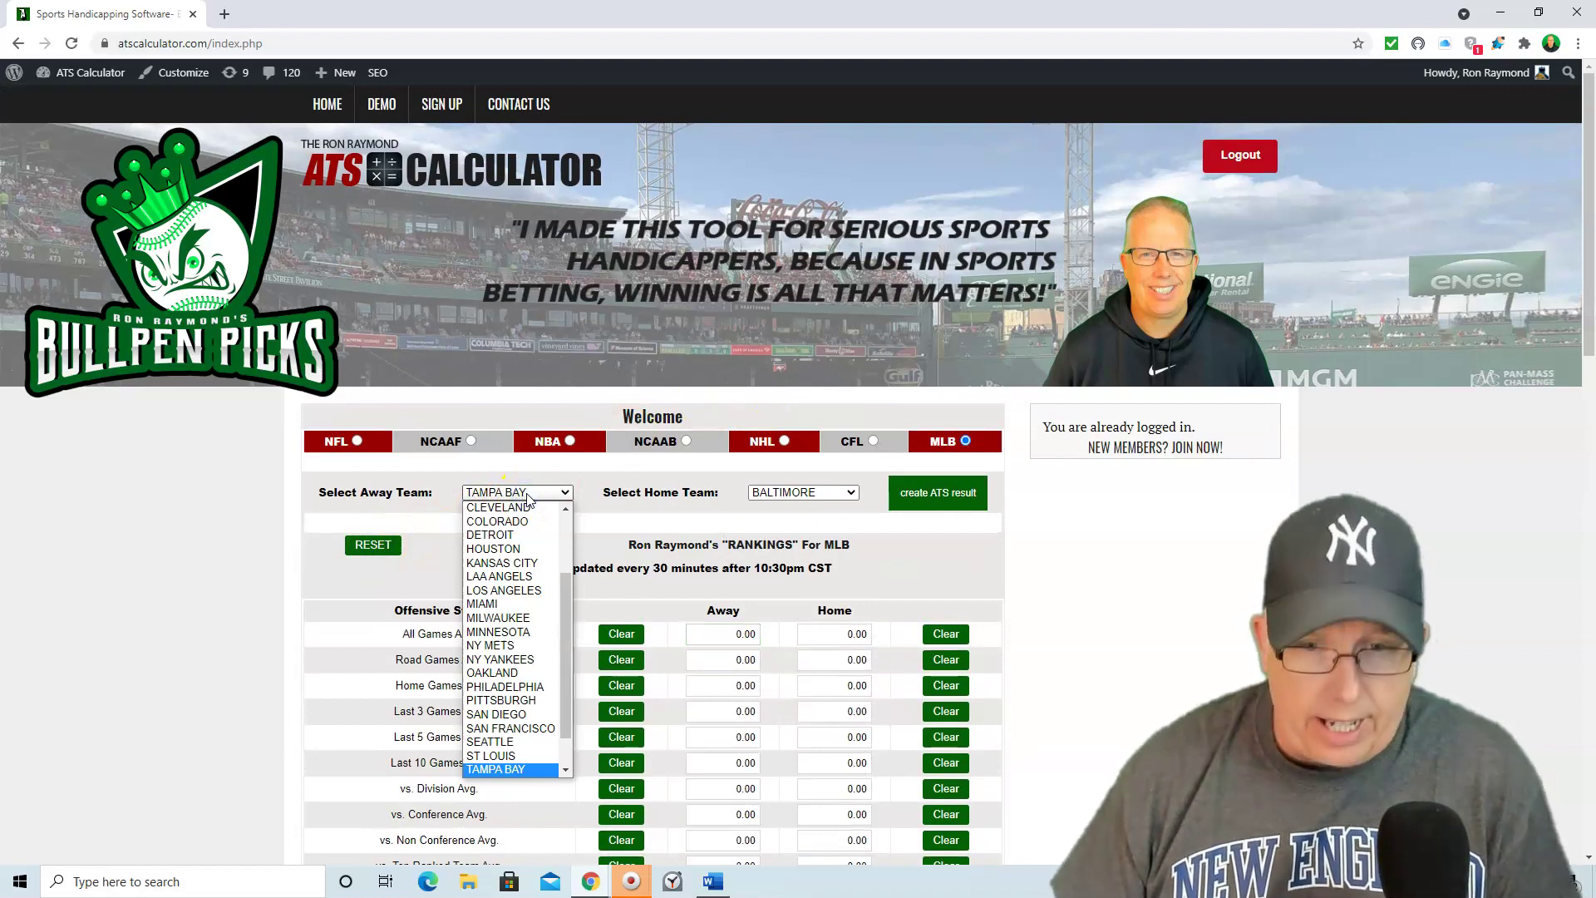
pyautogui.scroll(-1, 571, 652)
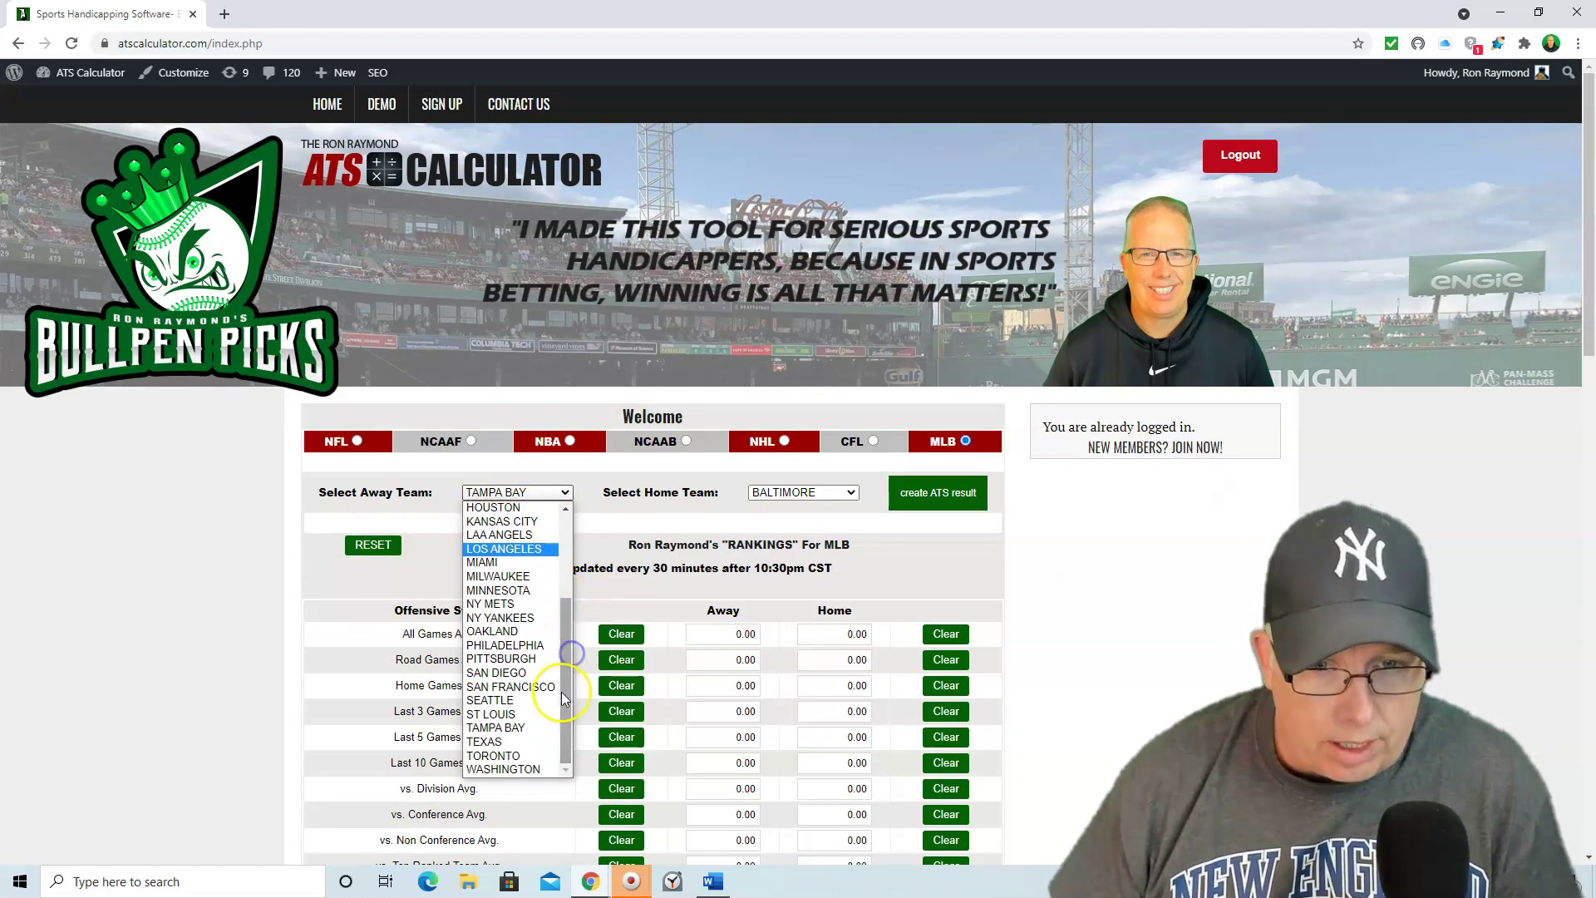
pyautogui.click(527, 619)
pyautogui.click(849, 492)
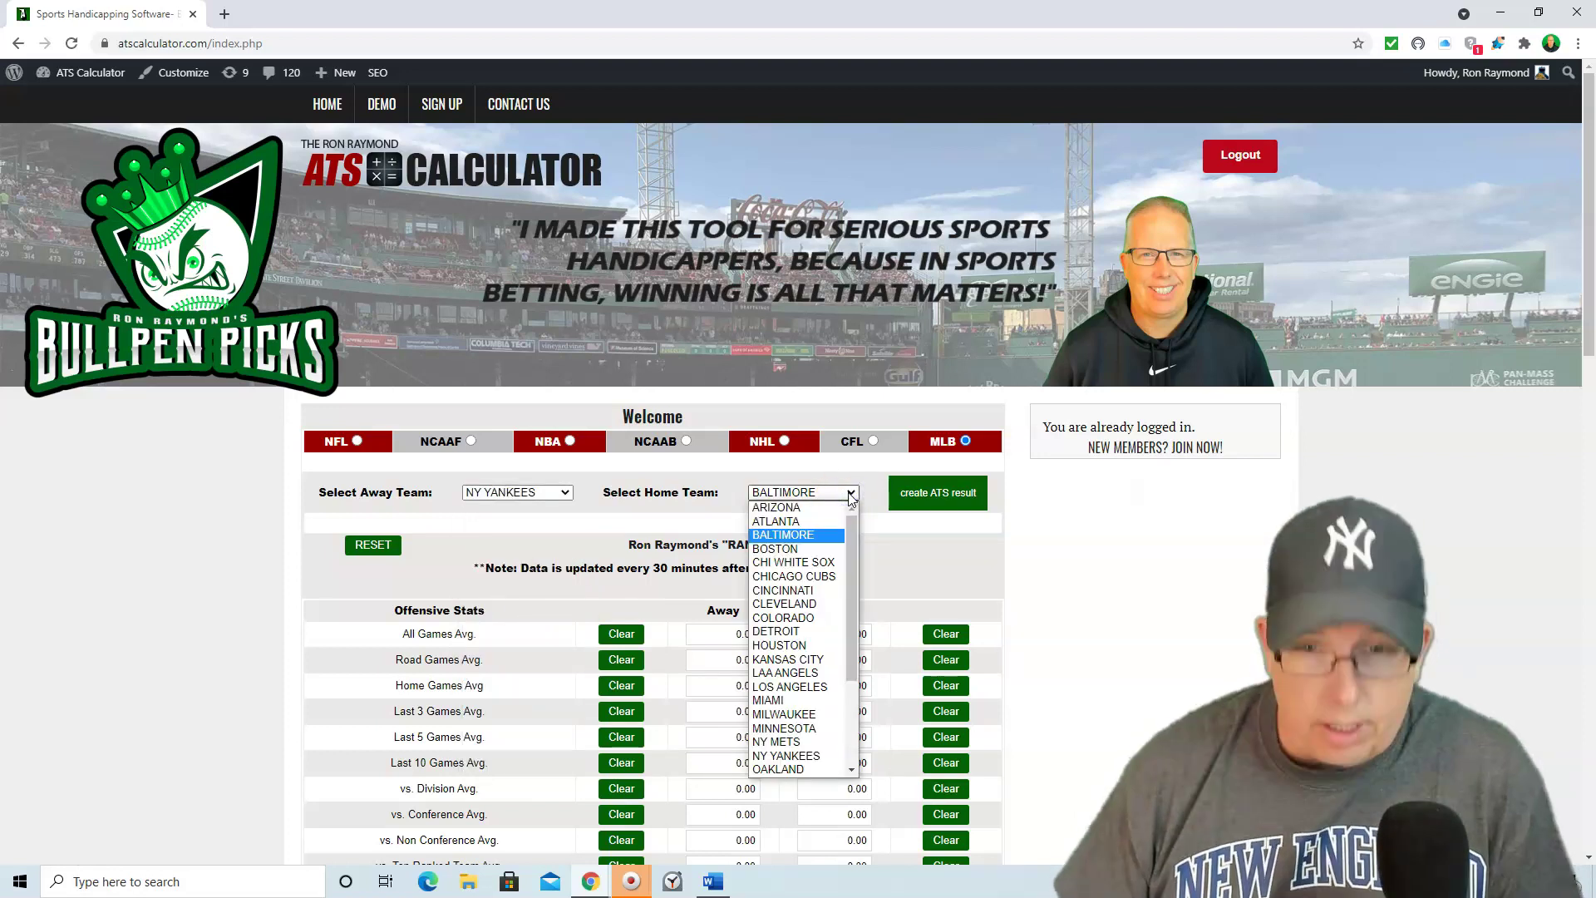
pyautogui.scroll(-4, 794, 665)
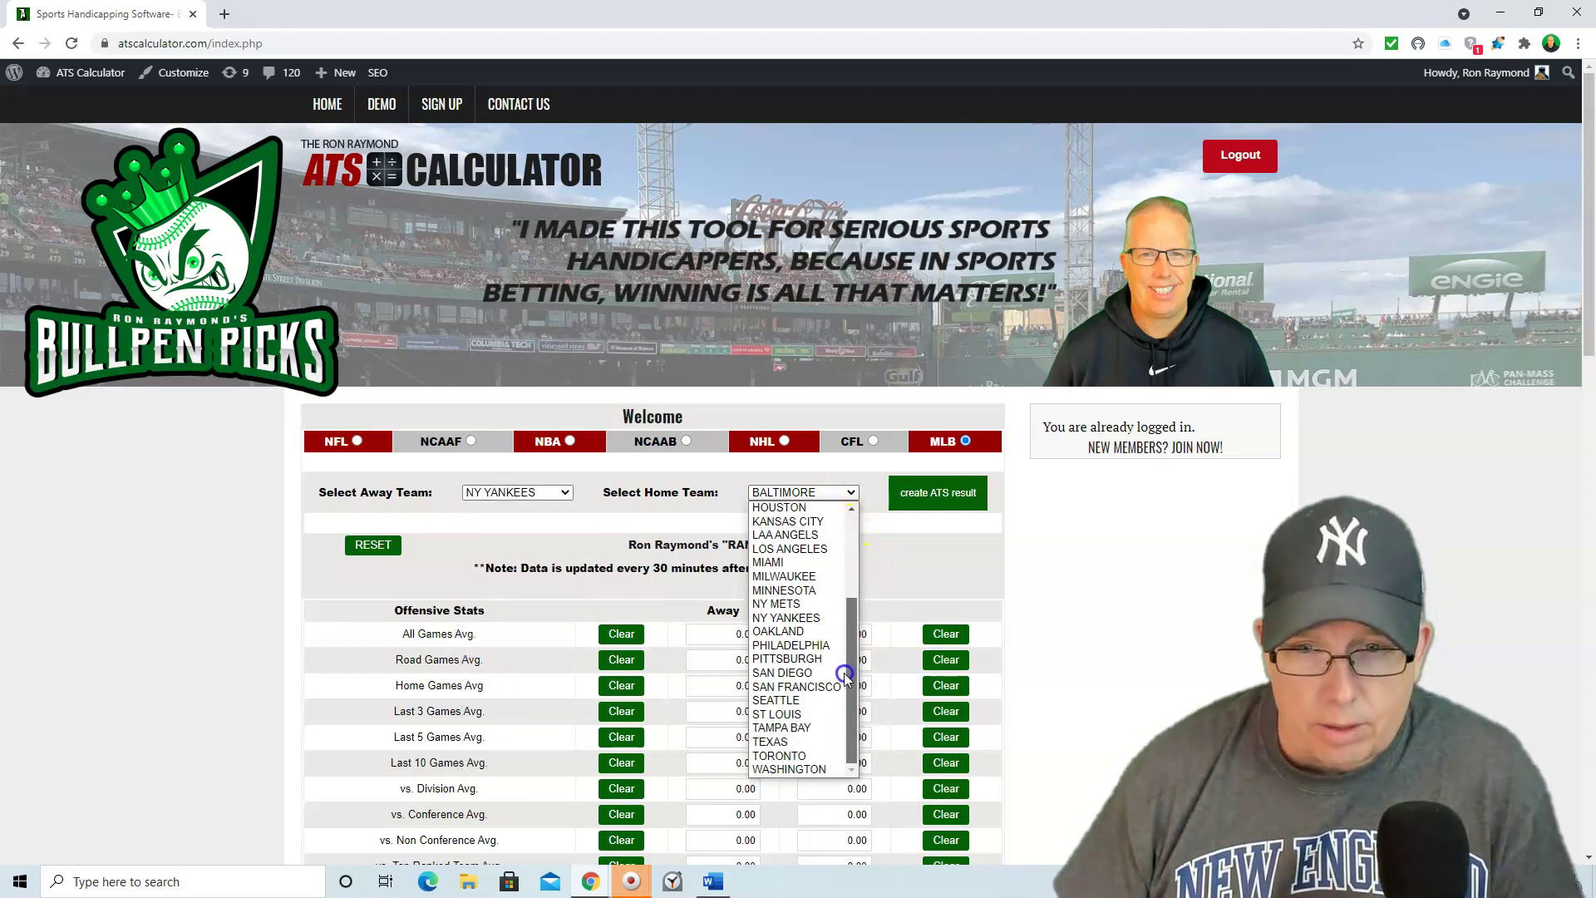
pyautogui.click(790, 740)
pyautogui.click(948, 496)
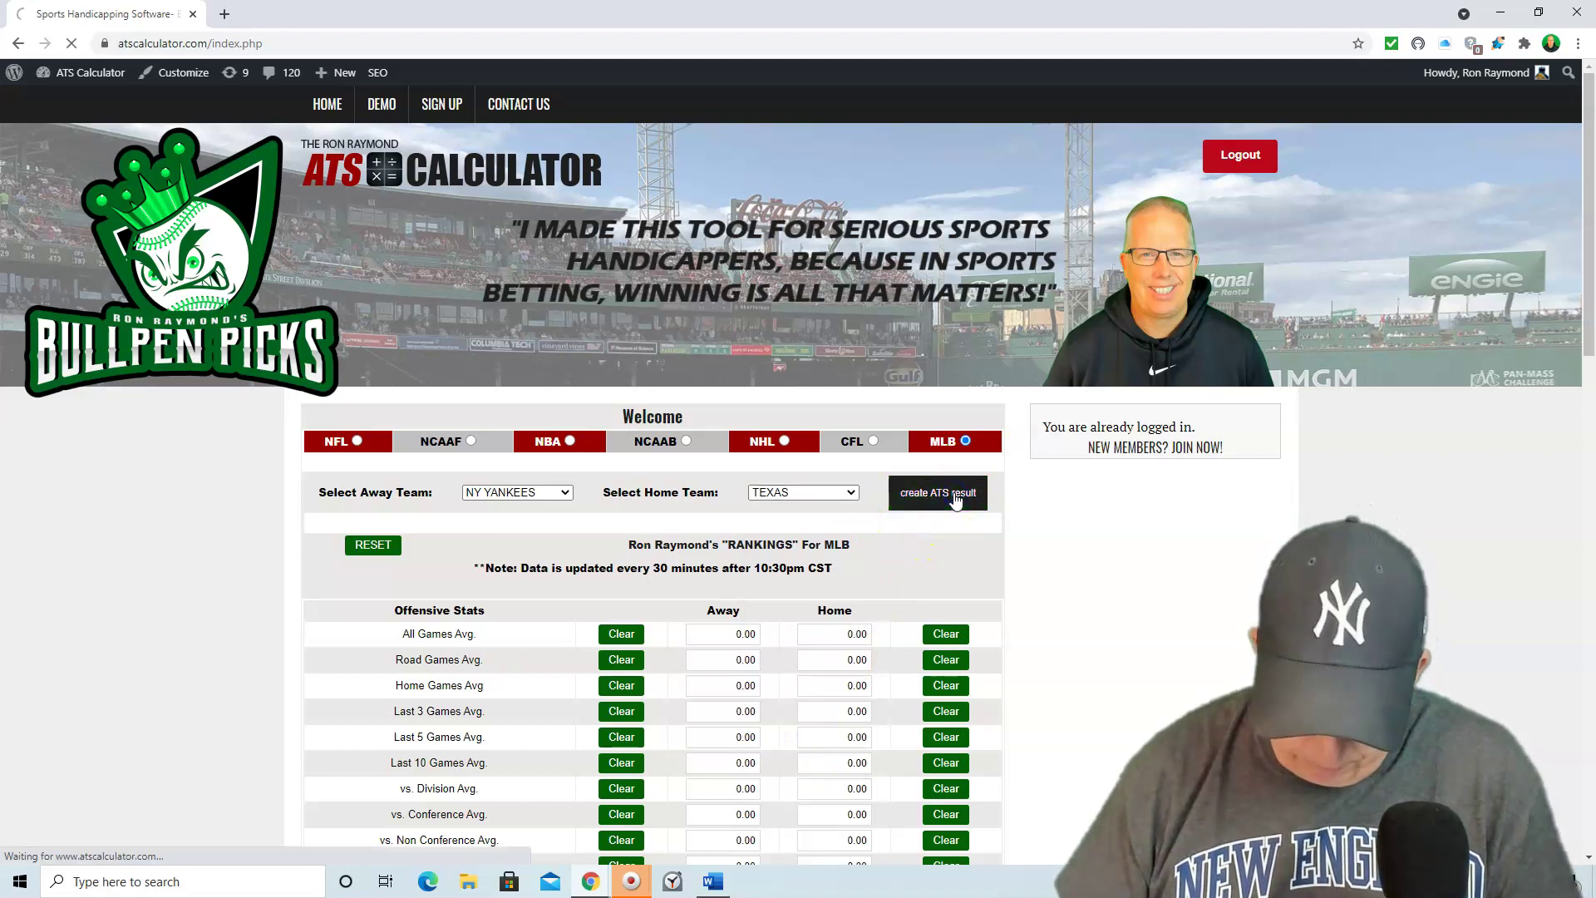
pyautogui.scroll(-10, 949, 558)
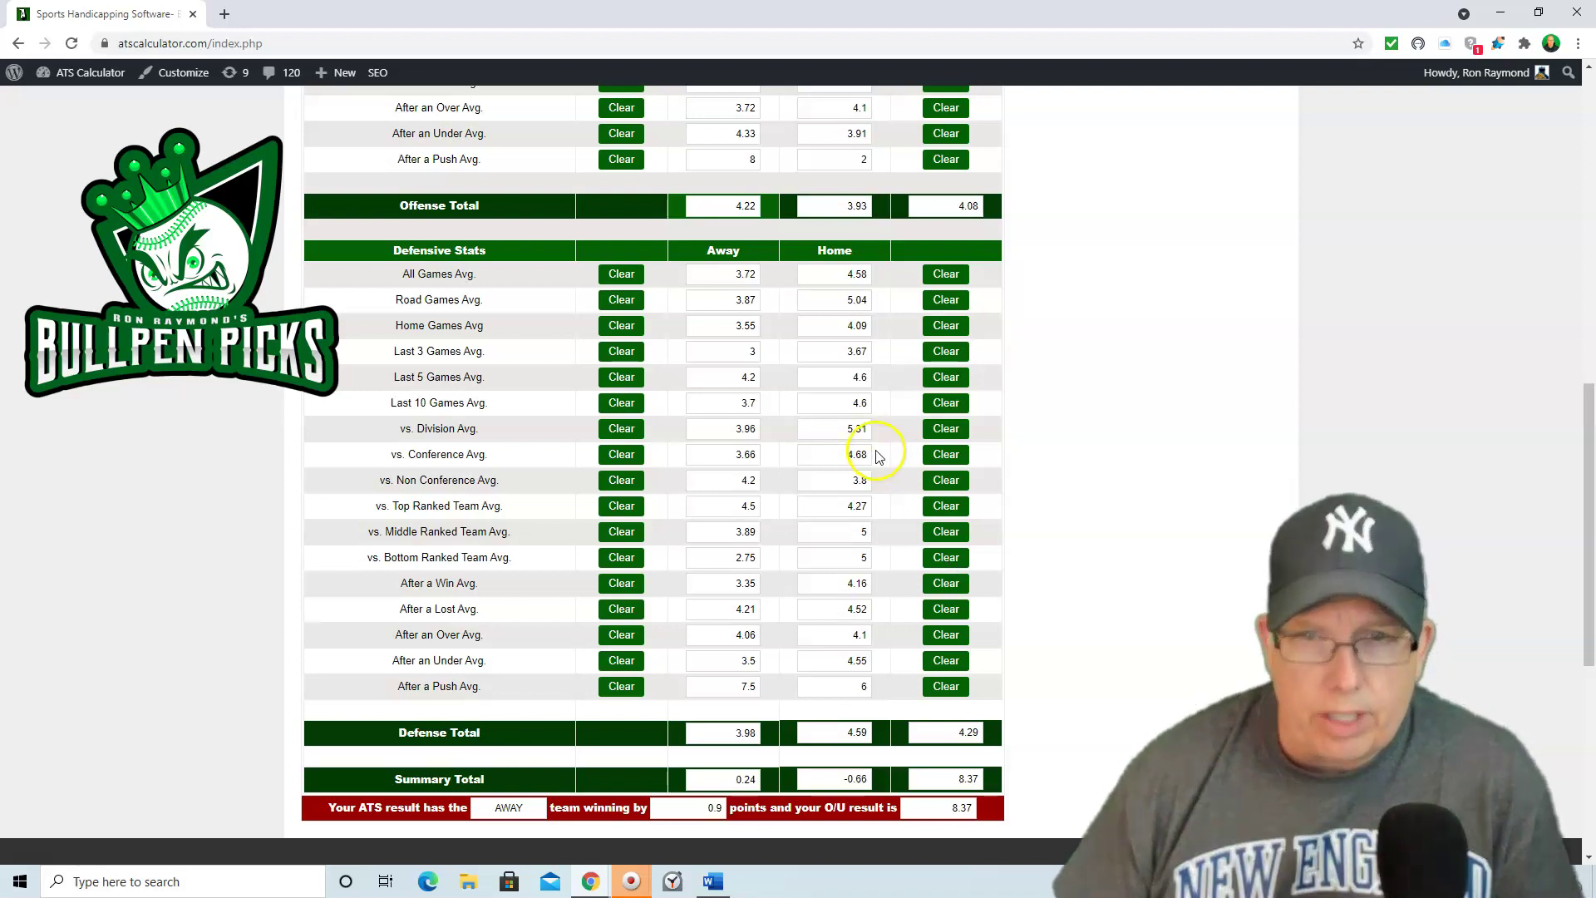
pyautogui.scroll(15, 879, 456)
# Reset, then compute Washington at Chicago Cubs: home team by 0.65, O/U 8.28.
pyautogui.click(380, 548)
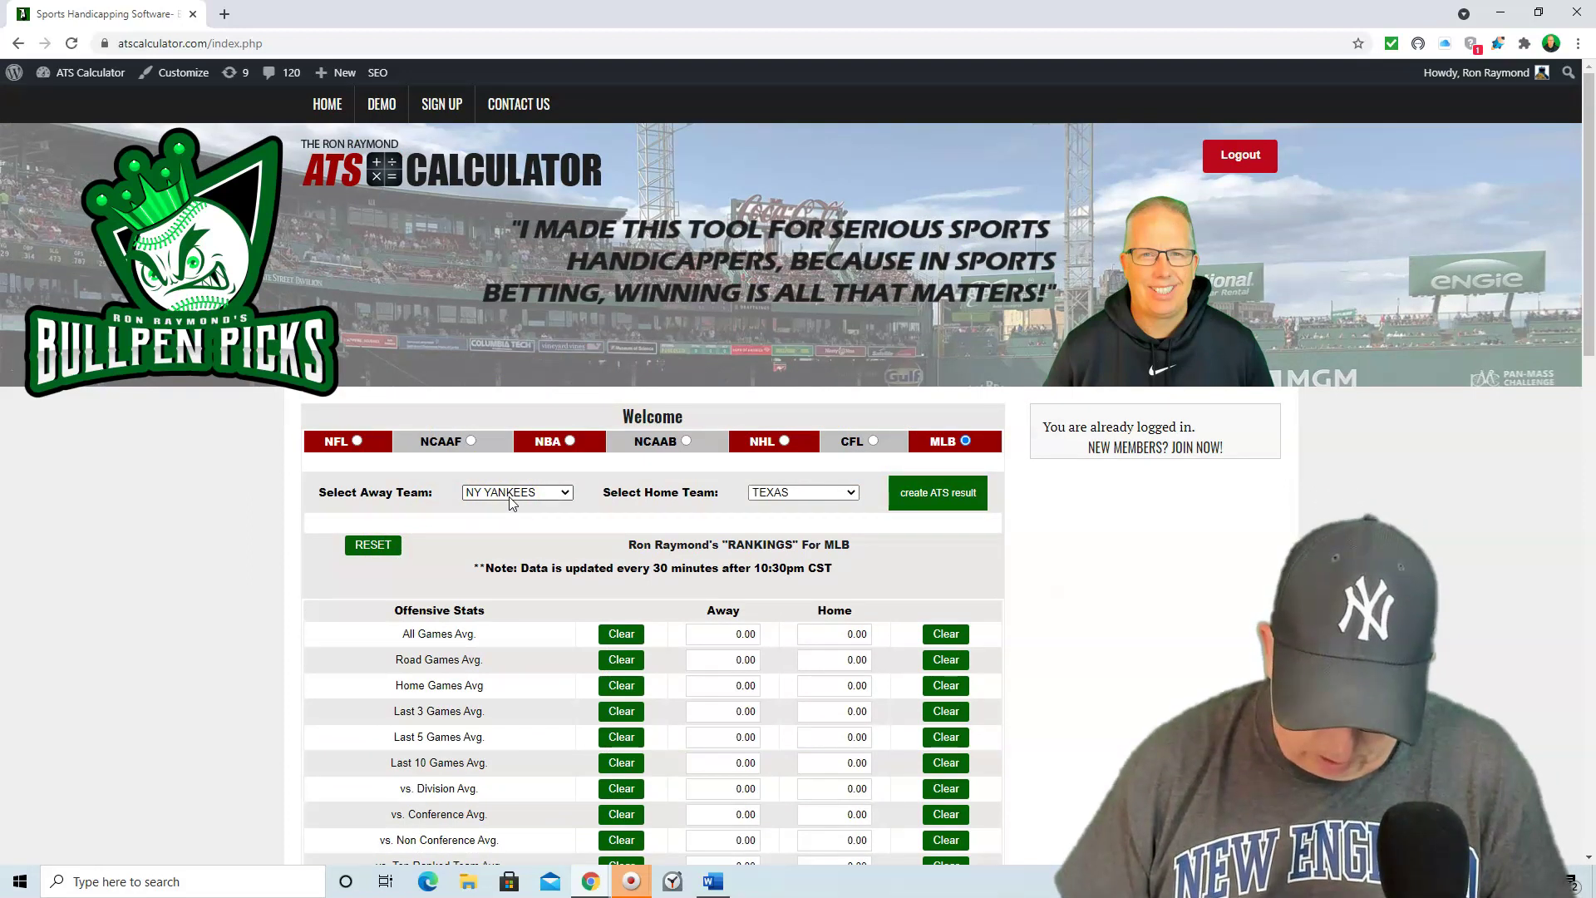
pyautogui.click(502, 497)
pyautogui.scroll(-3, 574, 684)
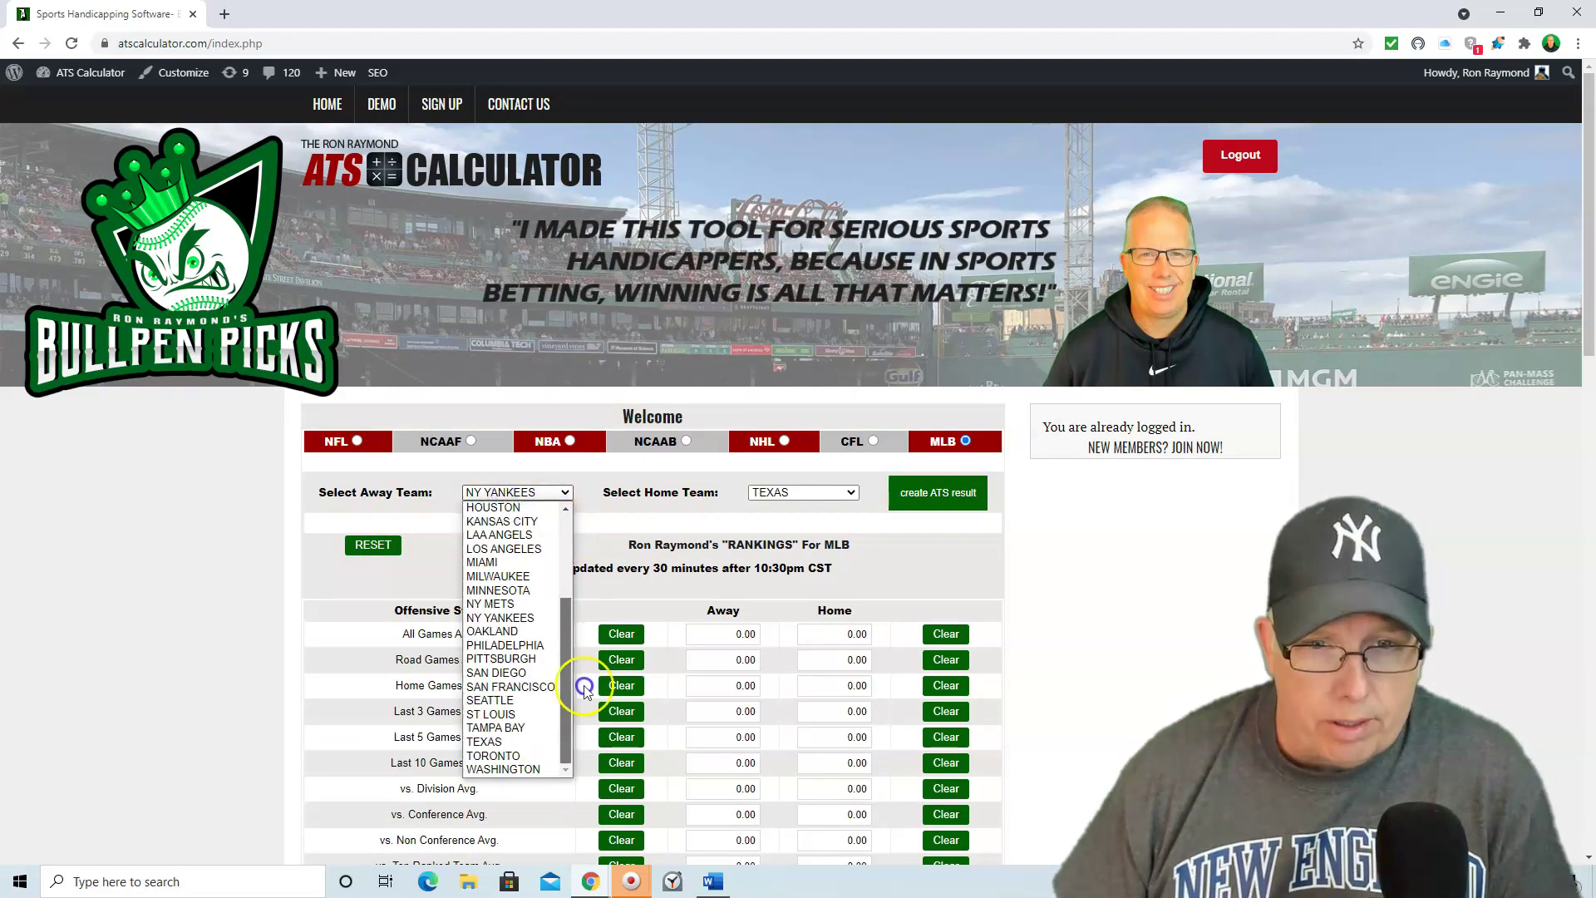
pyautogui.click(531, 769)
pyautogui.click(835, 494)
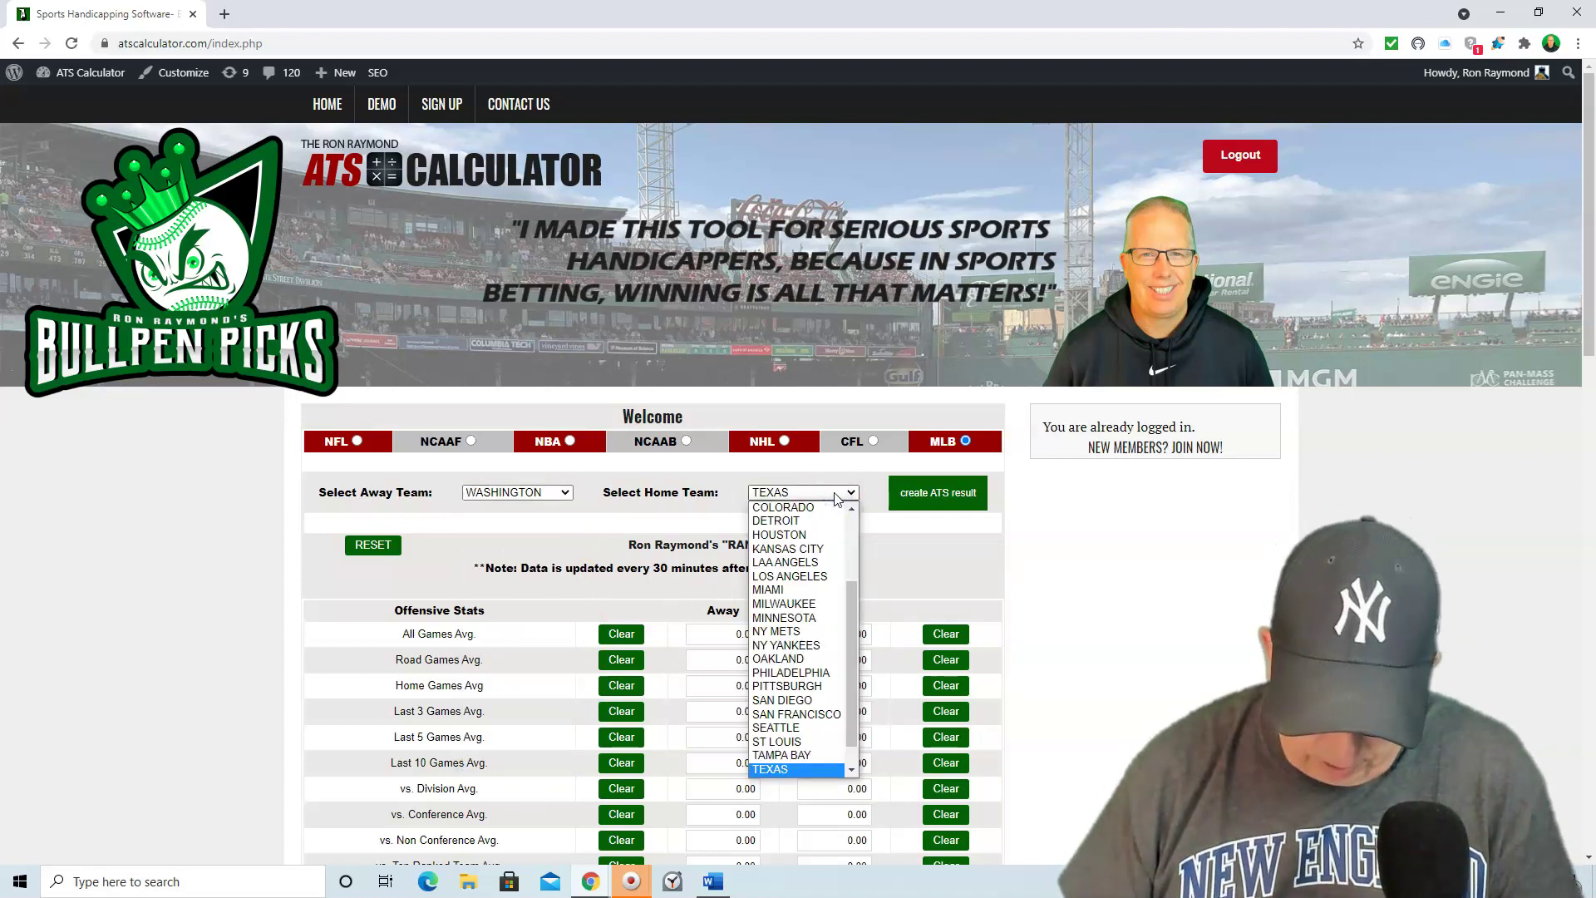
pyautogui.scroll(3, 834, 557)
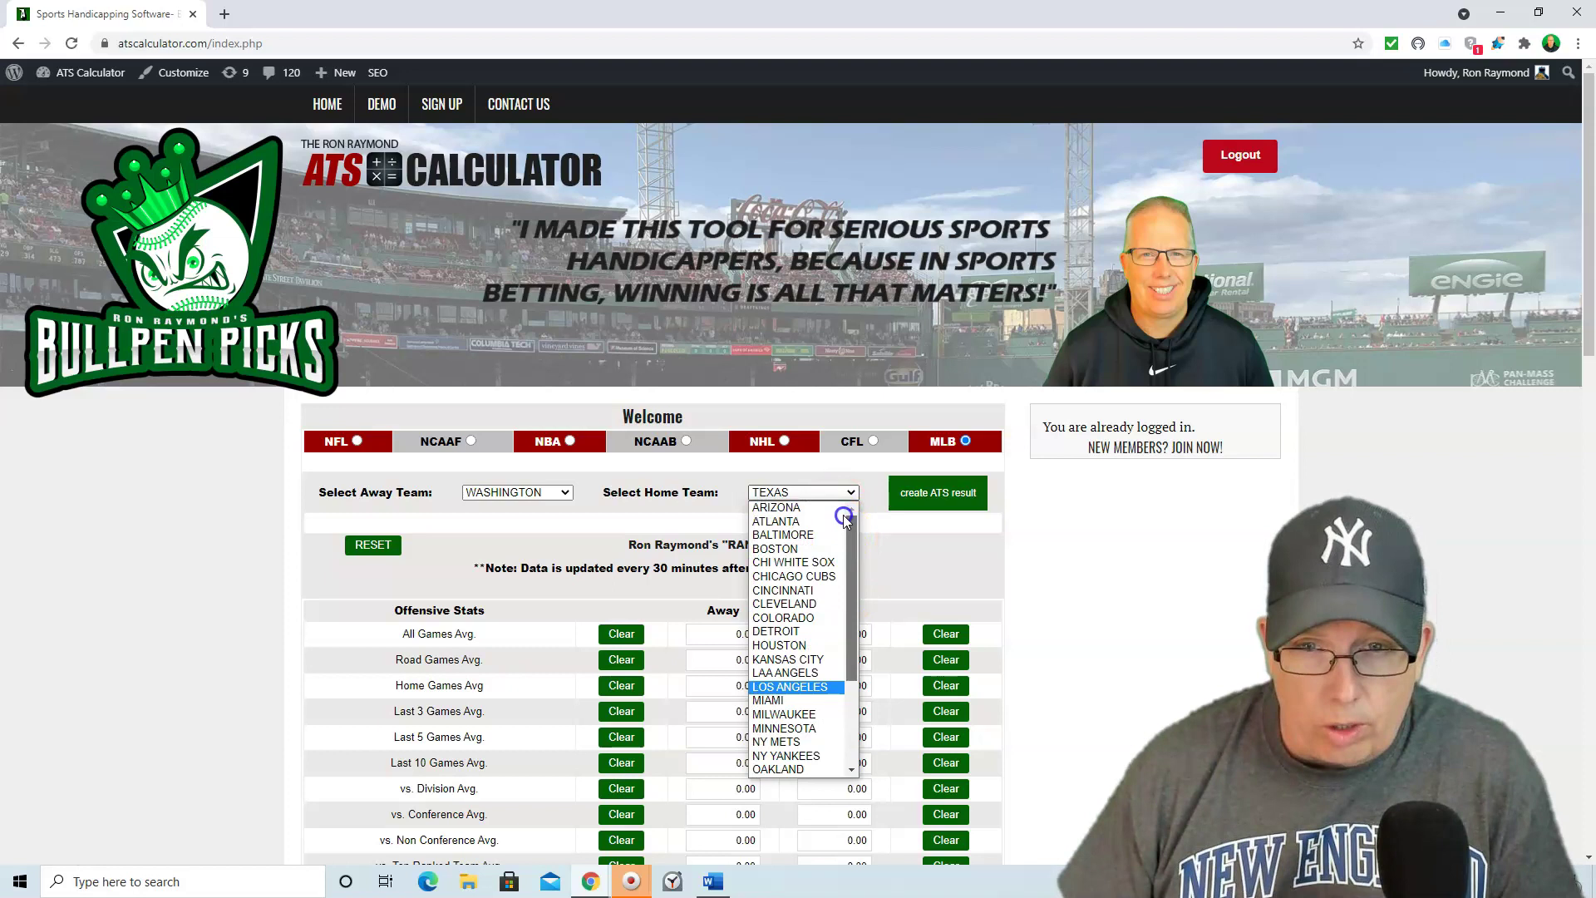
pyautogui.click(831, 576)
pyautogui.click(929, 498)
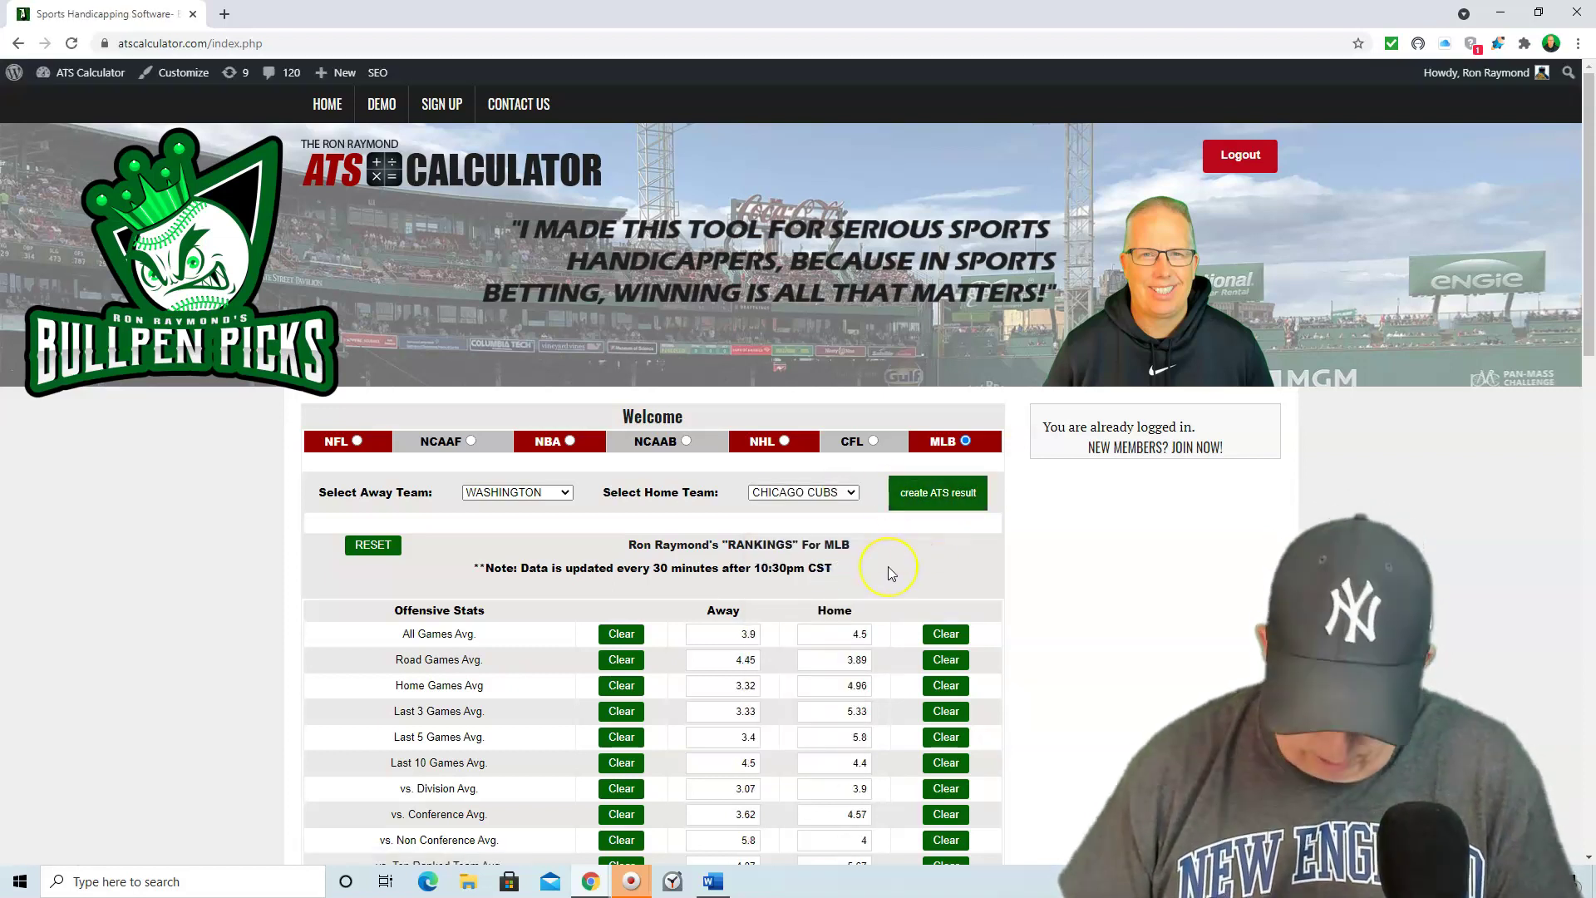
pyautogui.scroll(-10, 887, 567)
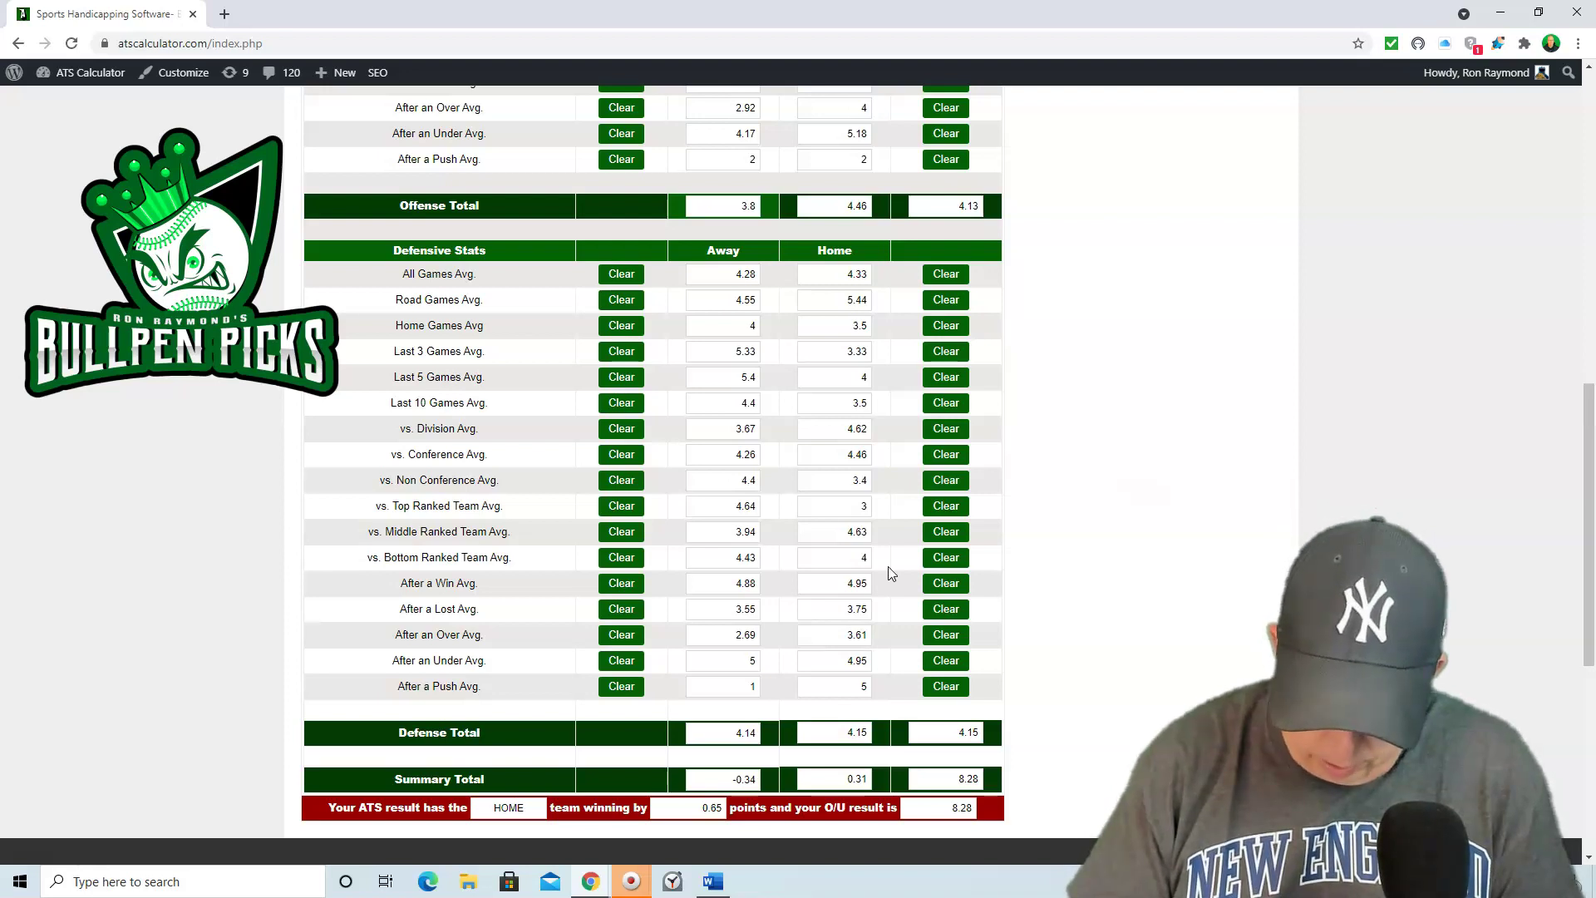
pyautogui.scroll(10, 890, 573)
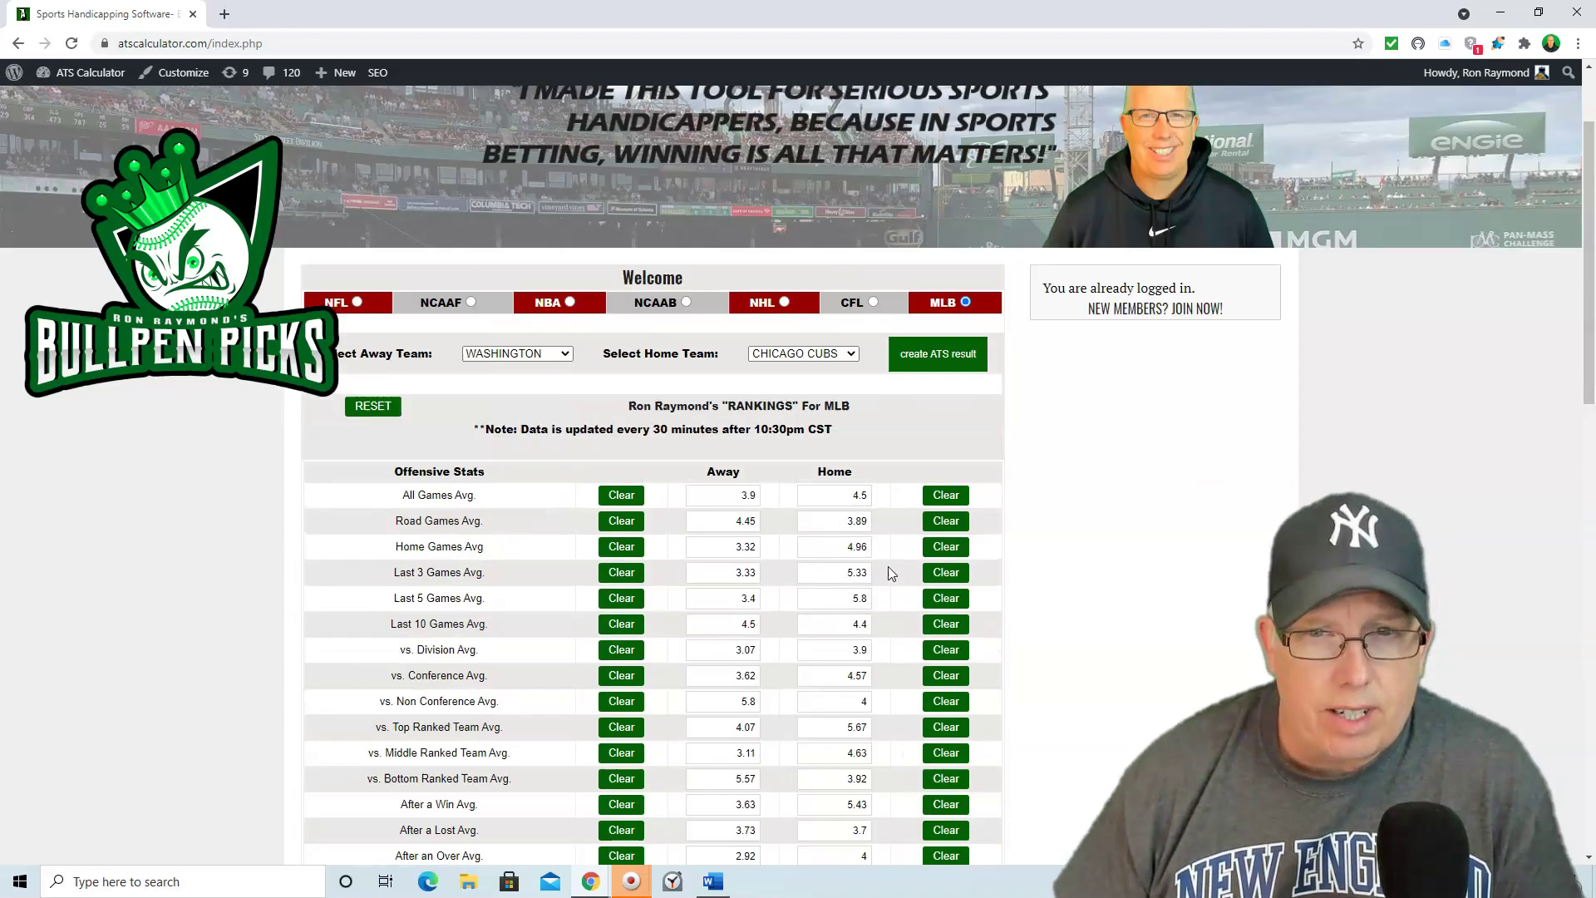
# Reset, compute Houston at Oakland (away by 1.92, O/U 9.17), then clear the stats.
pyautogui.click(371, 546)
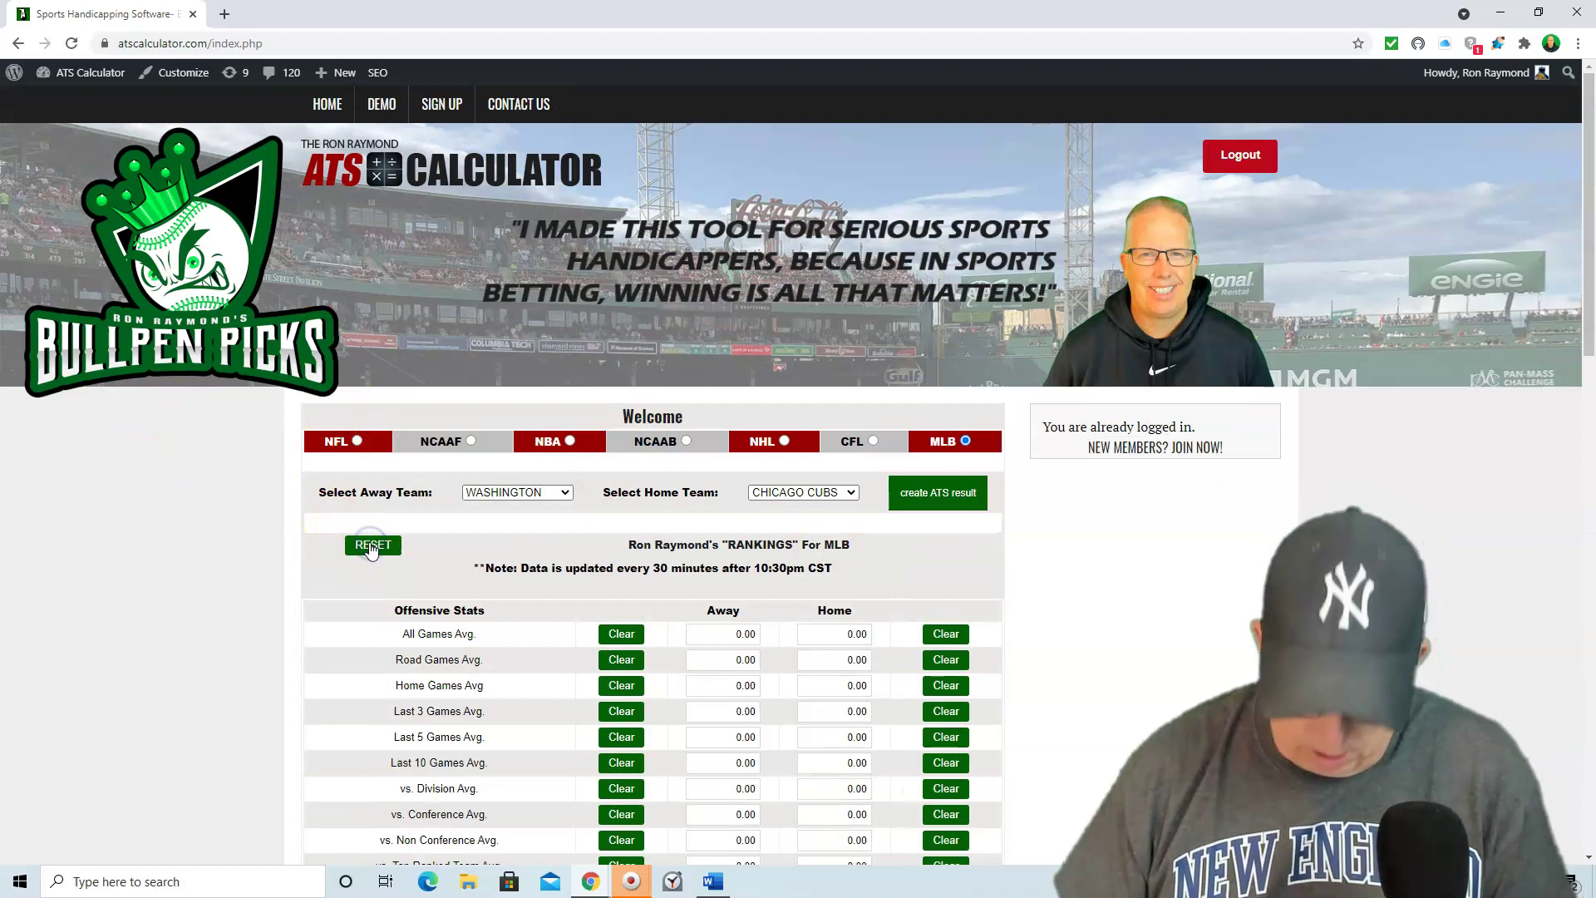
pyautogui.click(517, 493)
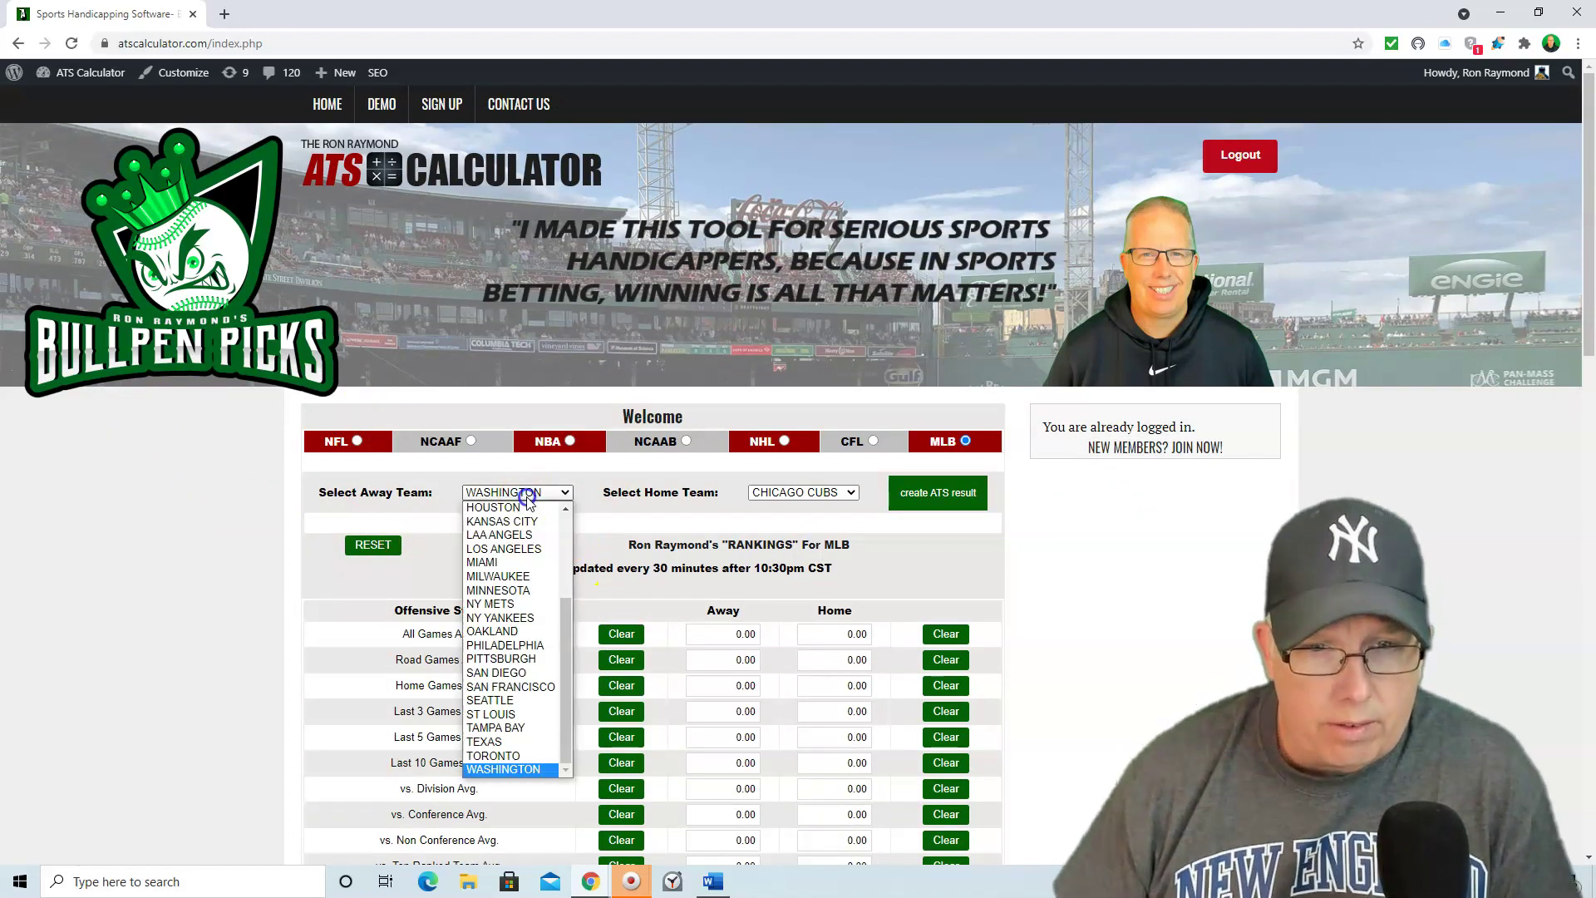
pyautogui.moveTo(564, 647); pyautogui.dragTo(571, 577)
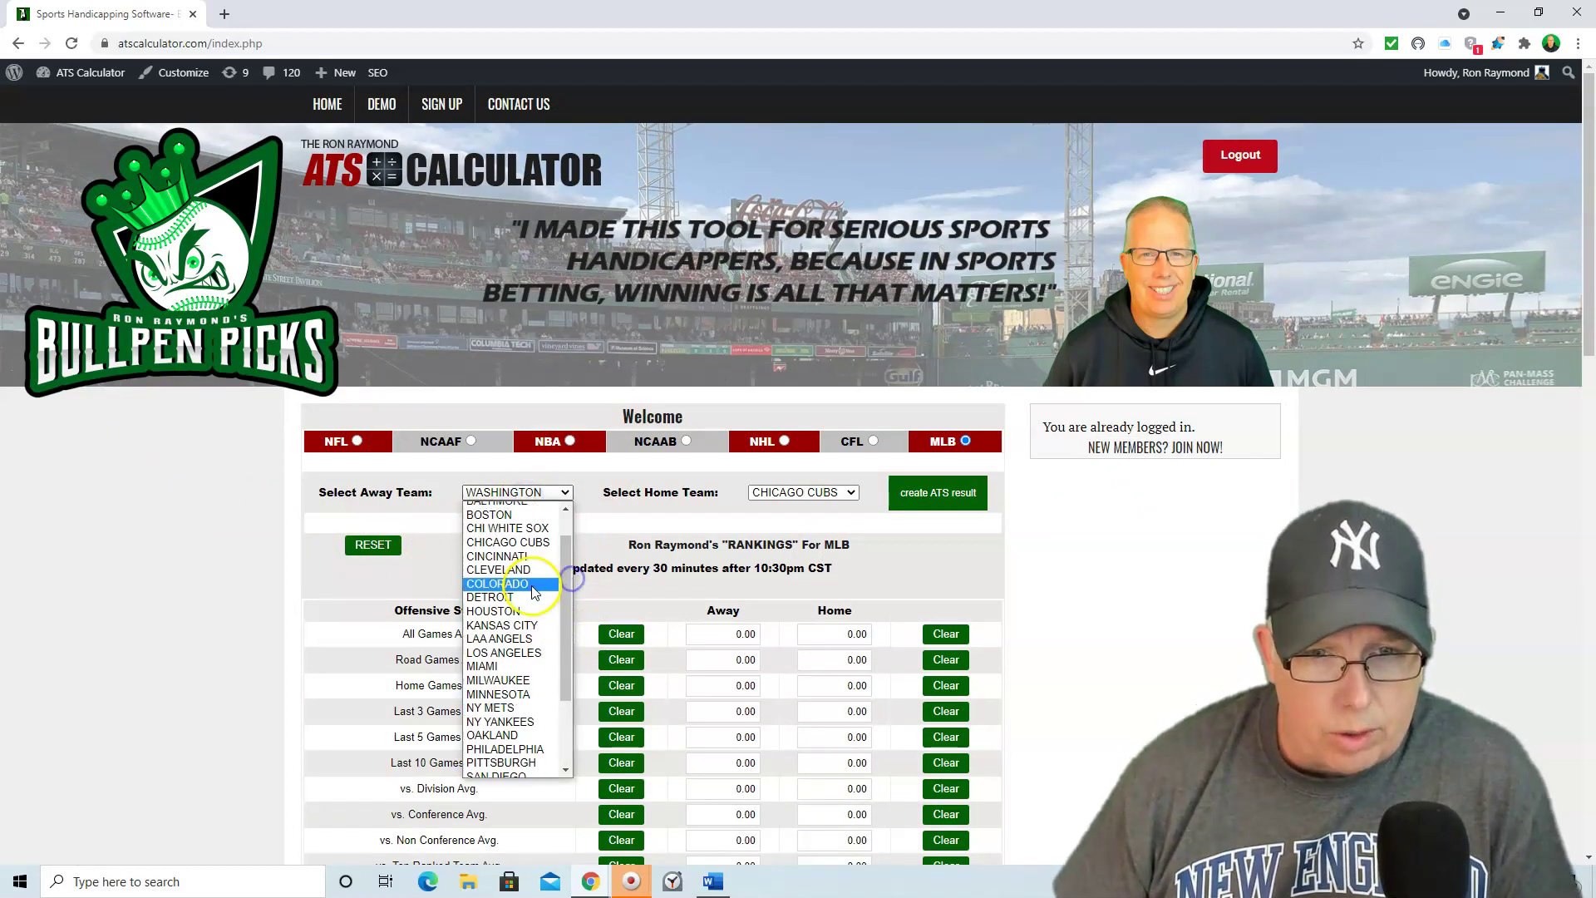
pyautogui.click(508, 613)
pyautogui.click(803, 492)
pyautogui.scroll(-3, 798, 632)
pyautogui.click(798, 631)
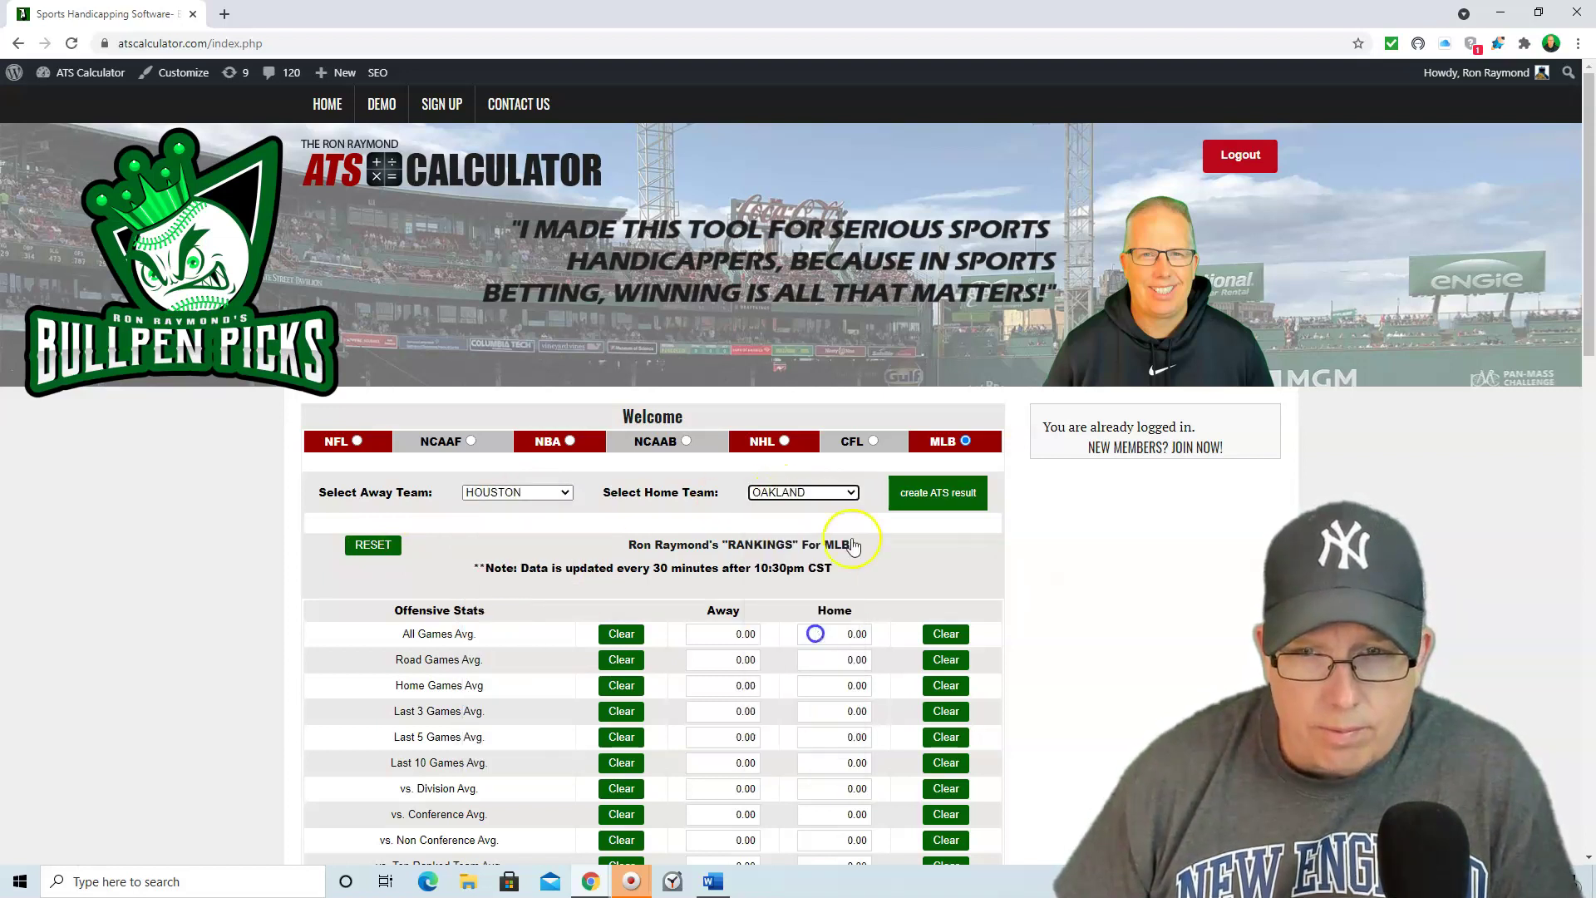
pyautogui.click(911, 496)
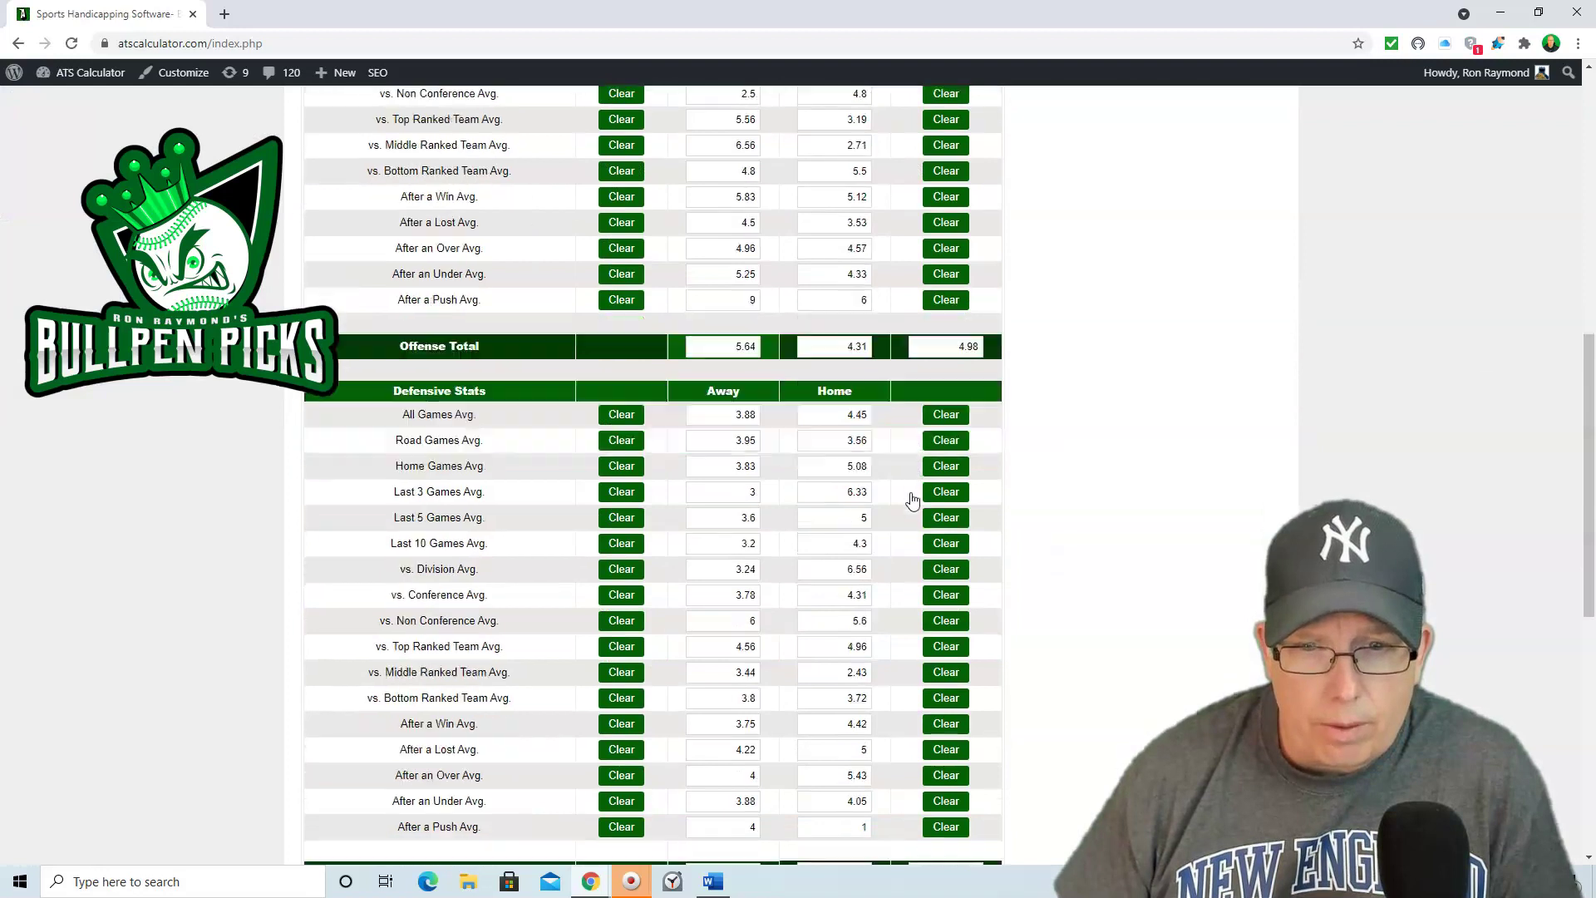
pyautogui.scroll(1, 911, 499)
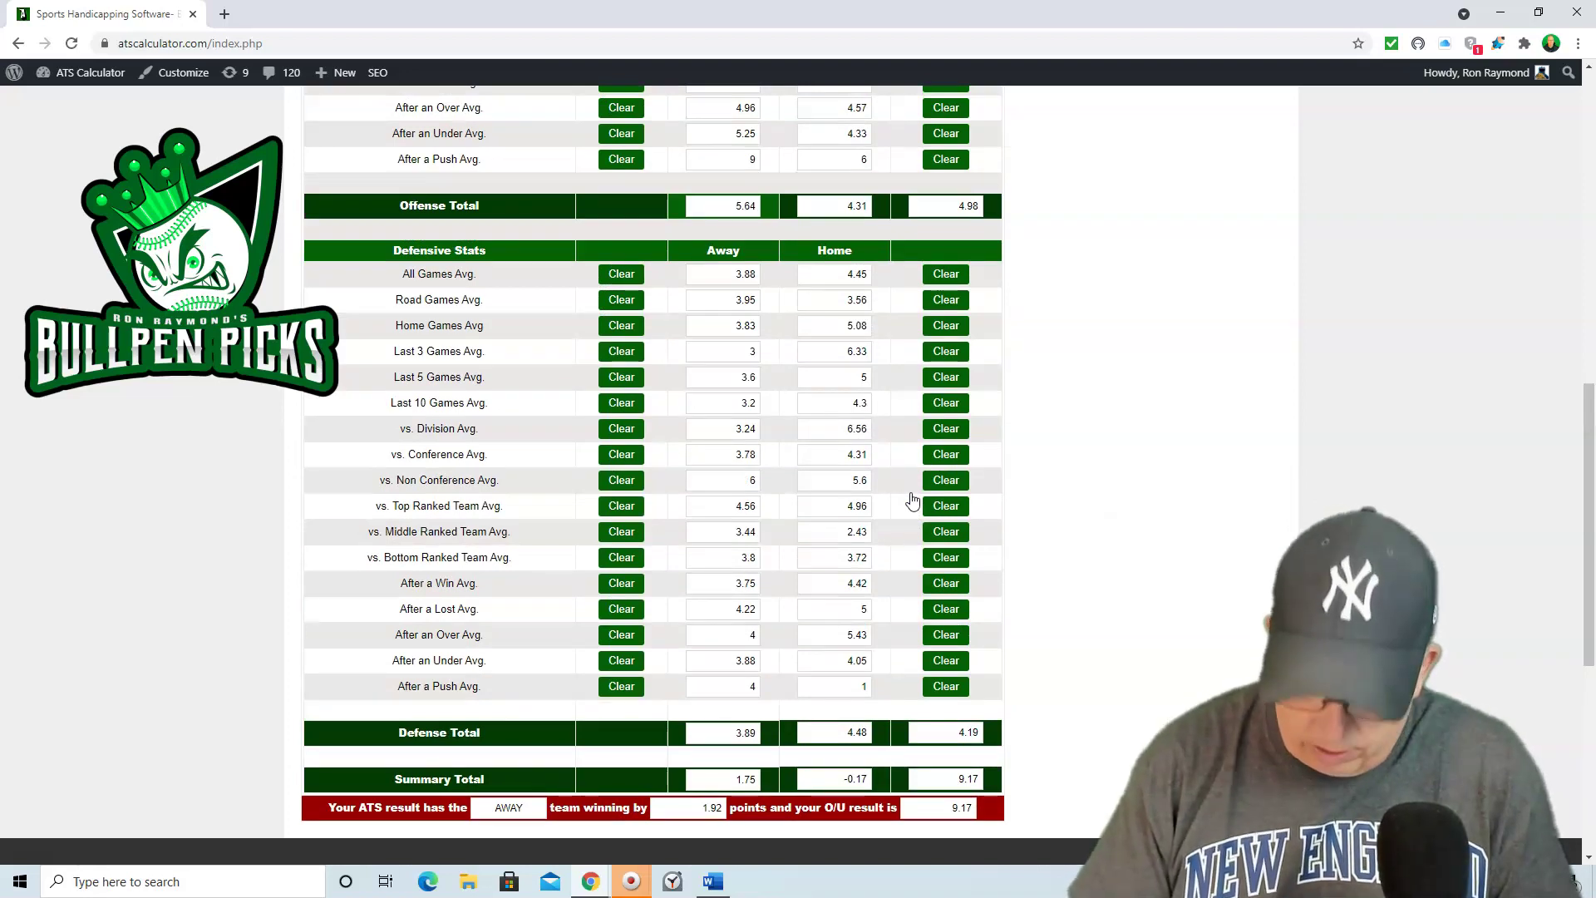
pyautogui.scroll(10, 912, 498)
pyautogui.click(283, 590)
# Reset and compute Minnesota at LAA Angels: away team by 0.31, O/U 10.12.
pyautogui.click(379, 552)
pyautogui.click(555, 492)
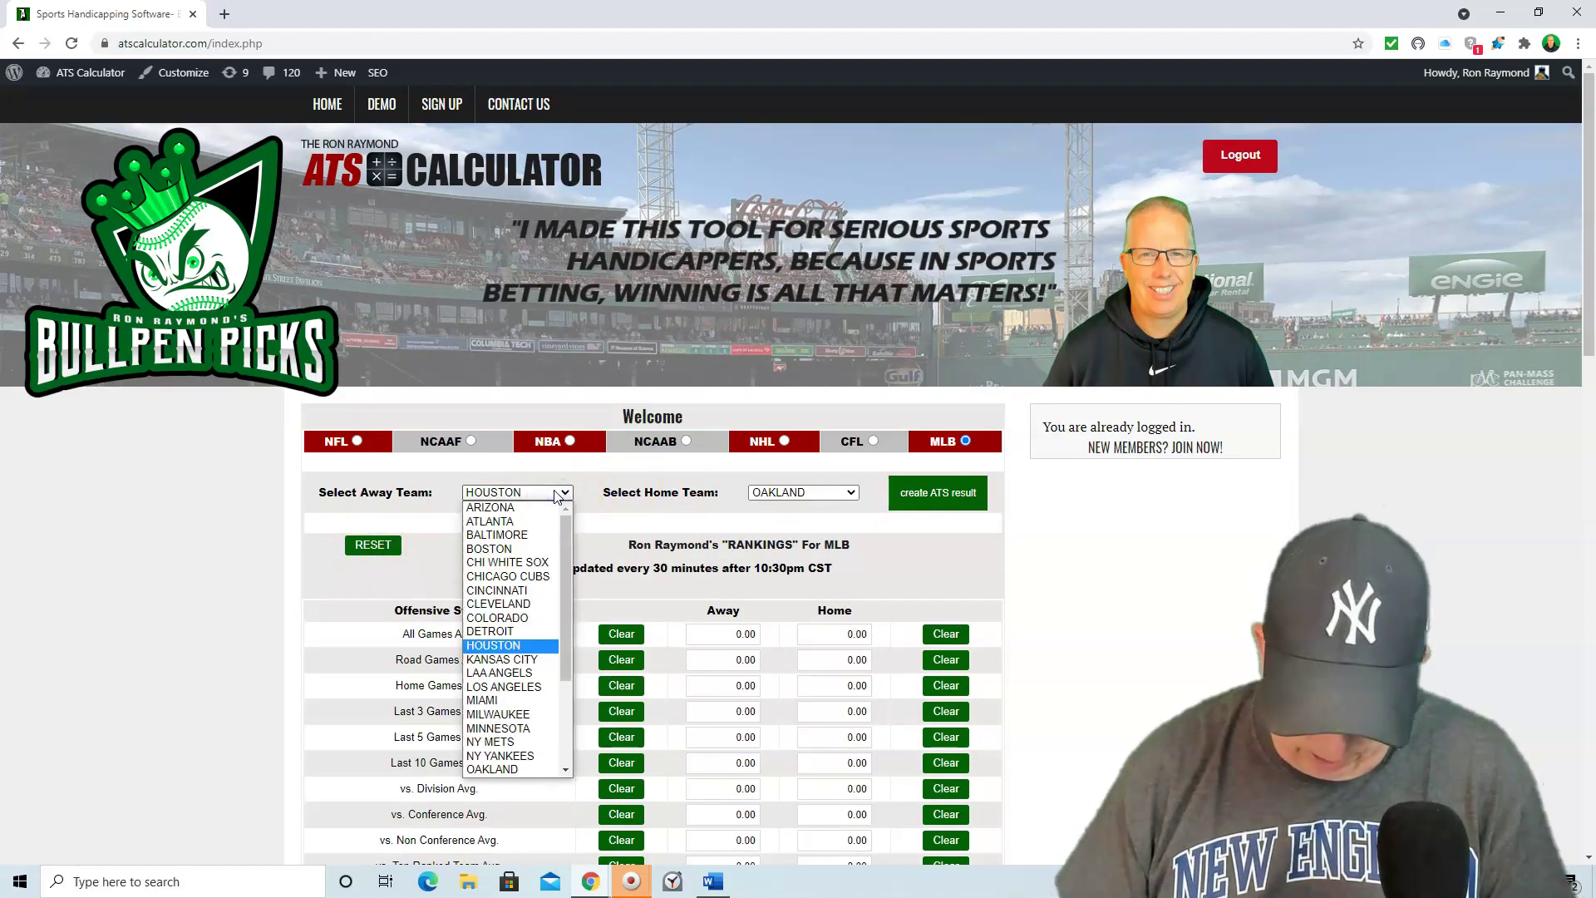
pyautogui.moveTo(564, 537); pyautogui.dragTo(560, 616)
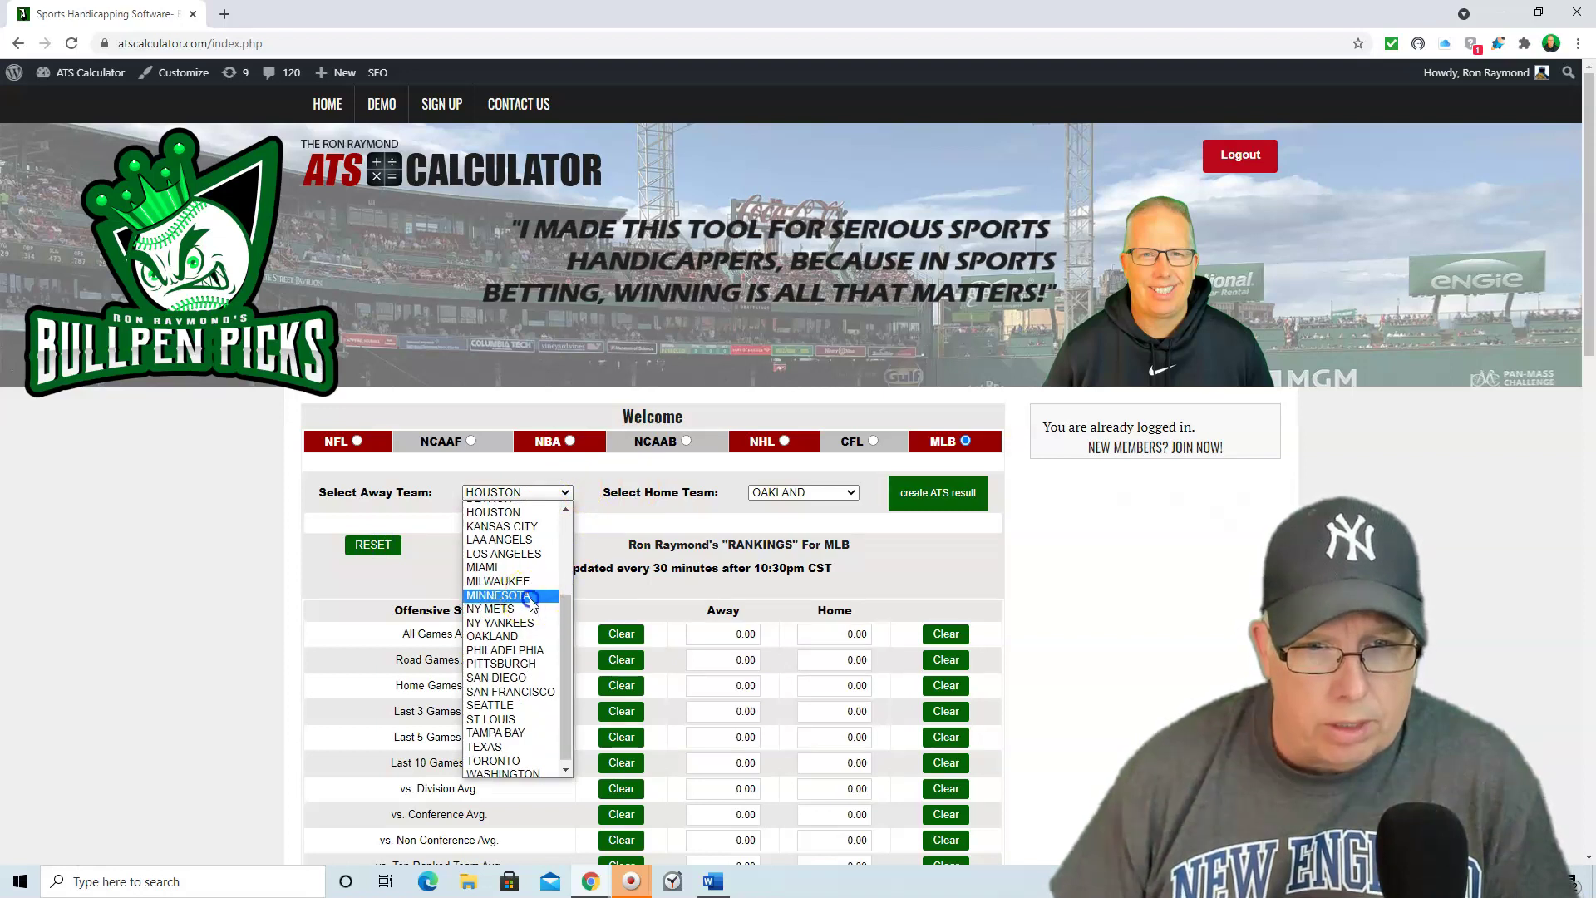
pyautogui.click(498, 595)
pyautogui.click(803, 492)
pyautogui.moveTo(851, 573); pyautogui.dragTo(851, 642)
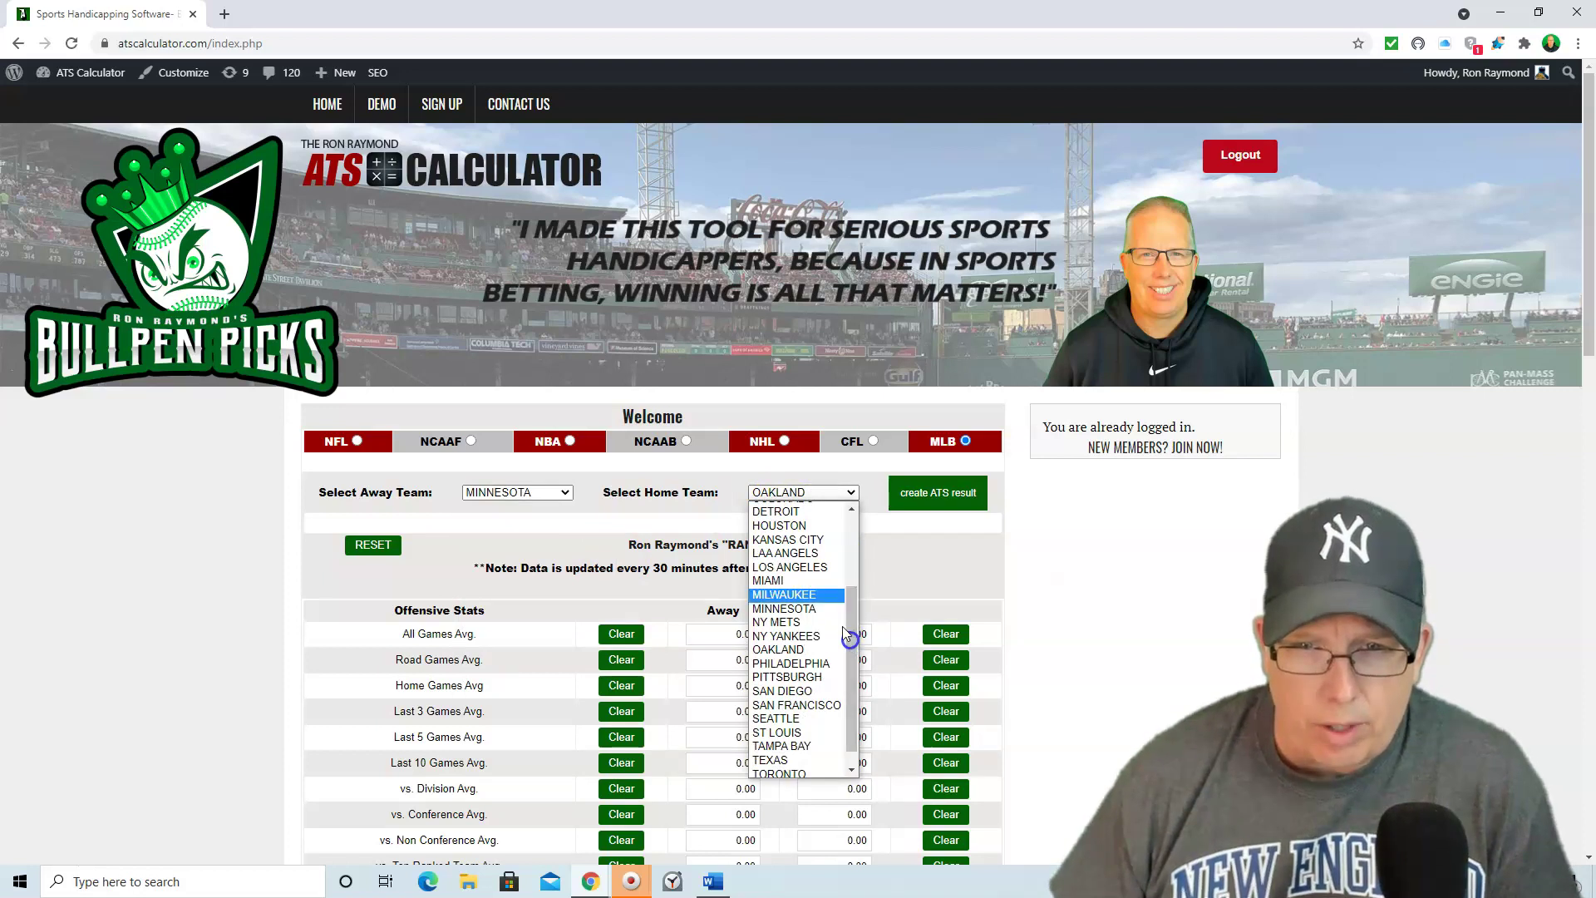
pyautogui.click(784, 553)
pyautogui.click(925, 494)
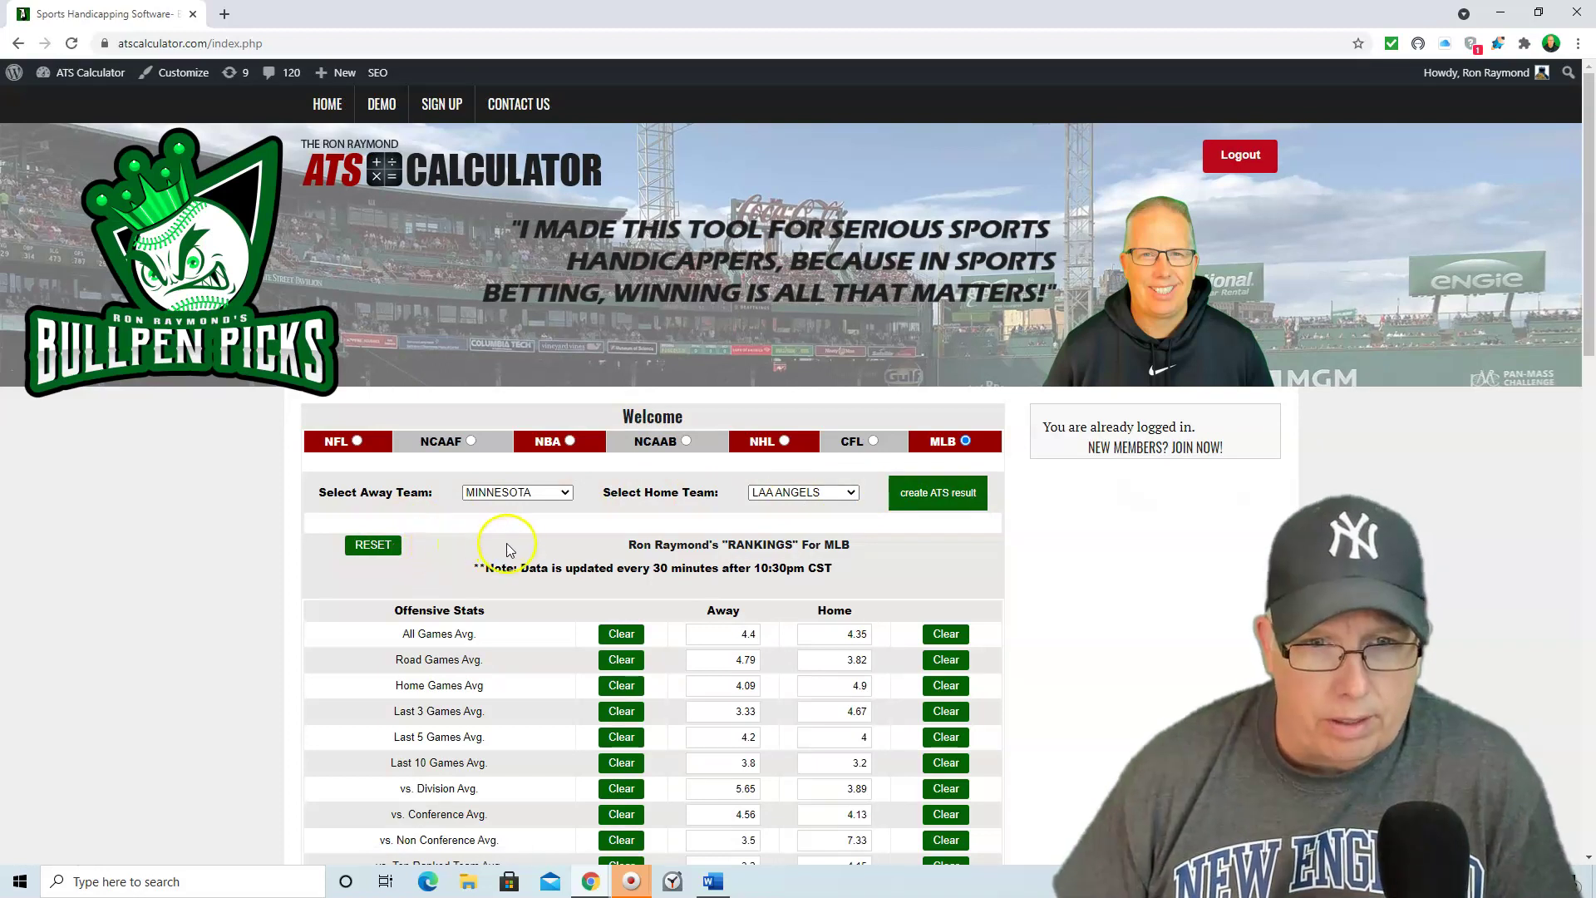
pyautogui.scroll(-9, 516, 540)
pyautogui.scroll(-4, 515, 544)
pyautogui.click(512, 445)
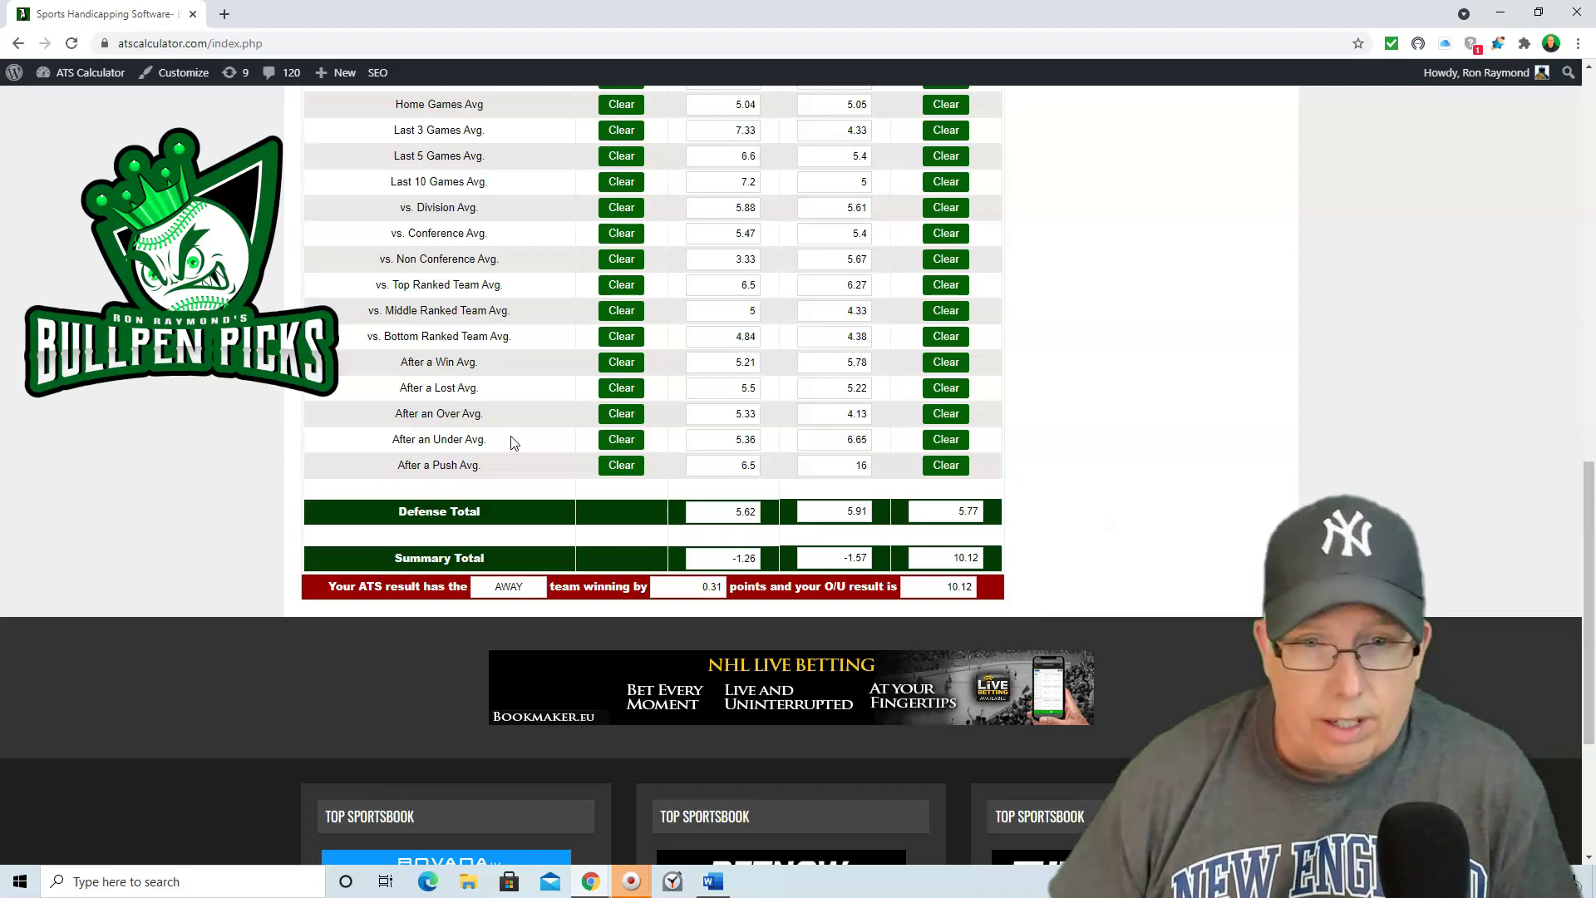
pyautogui.scroll(10, 514, 443)
# Reset and compute Miami at Oakland: away team by 0.04, O/U 8.31.
pyautogui.click(359, 323)
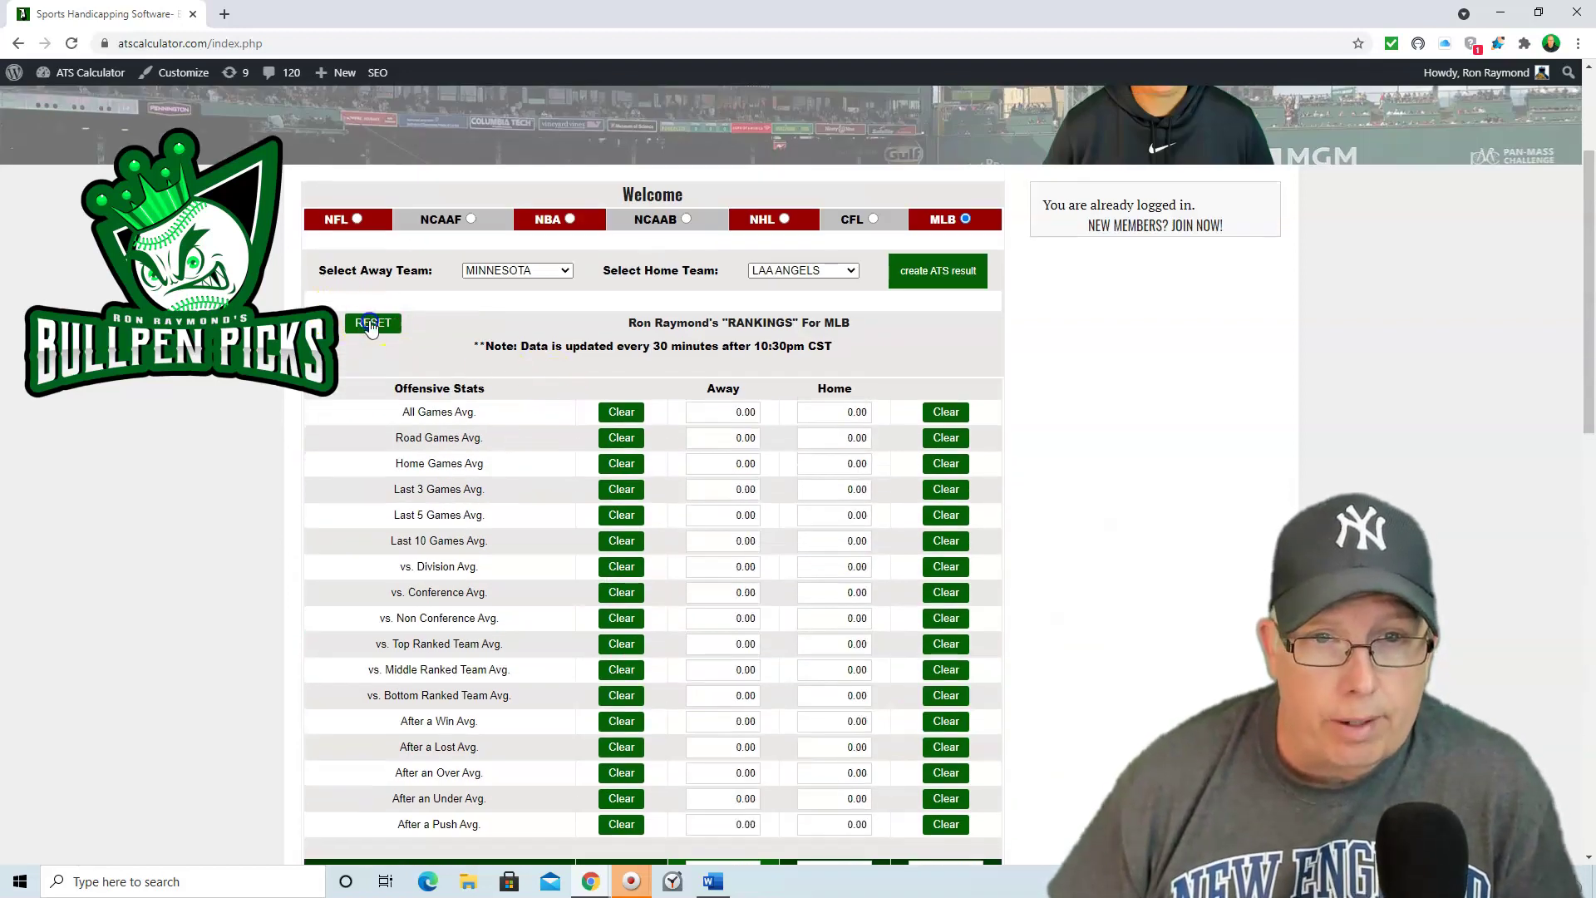
pyautogui.click(533, 272)
pyautogui.scroll(-2, 529, 432)
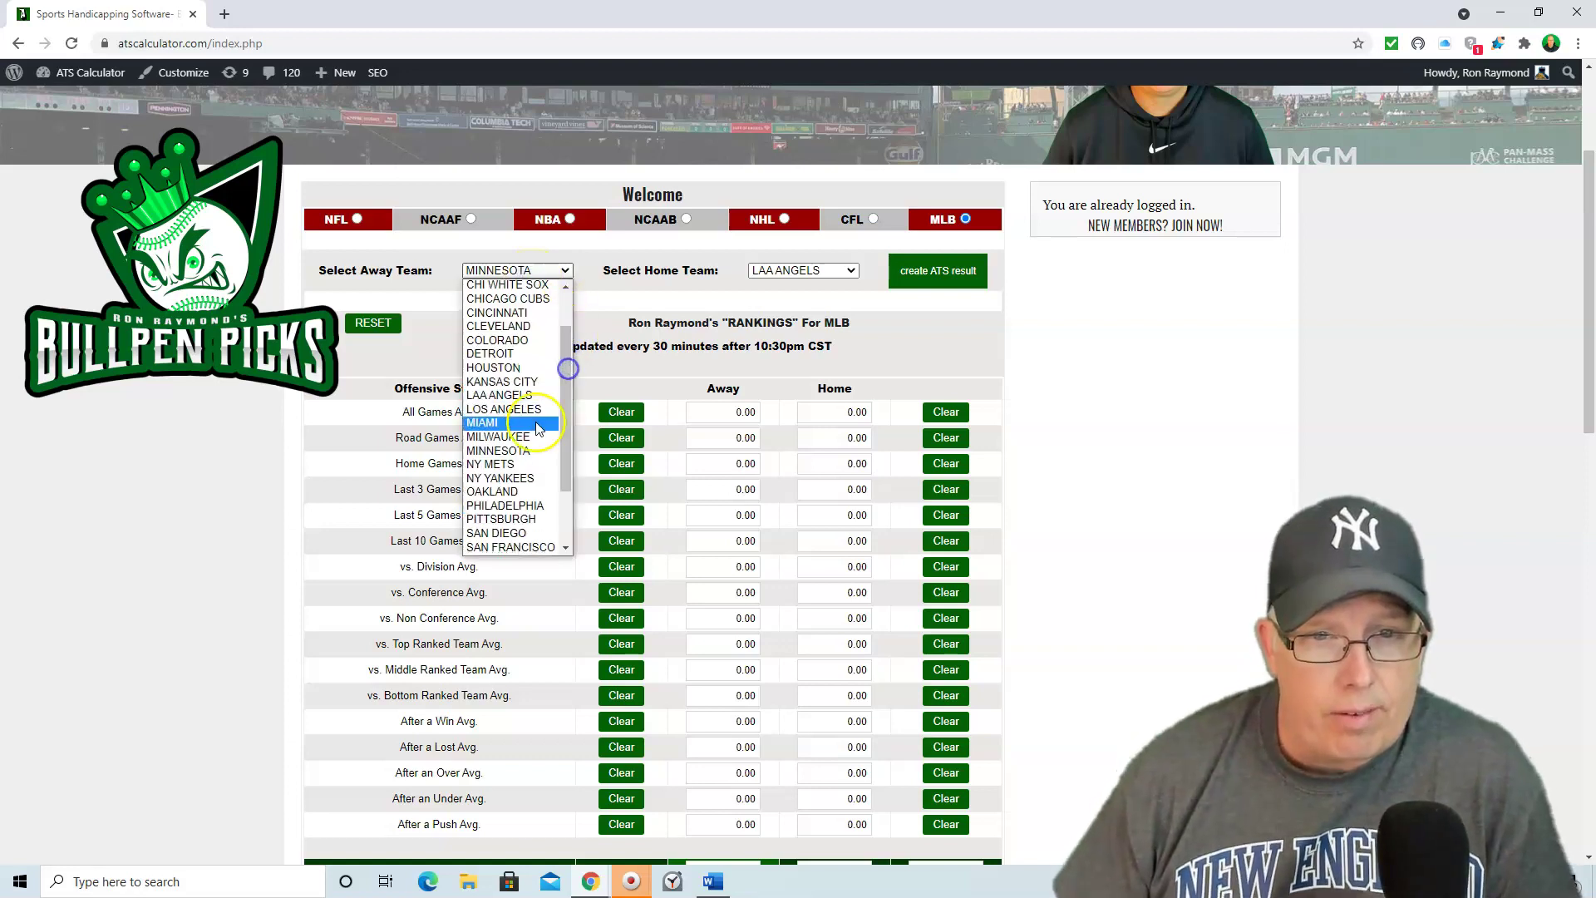
pyautogui.click(524, 422)
pyautogui.click(824, 270)
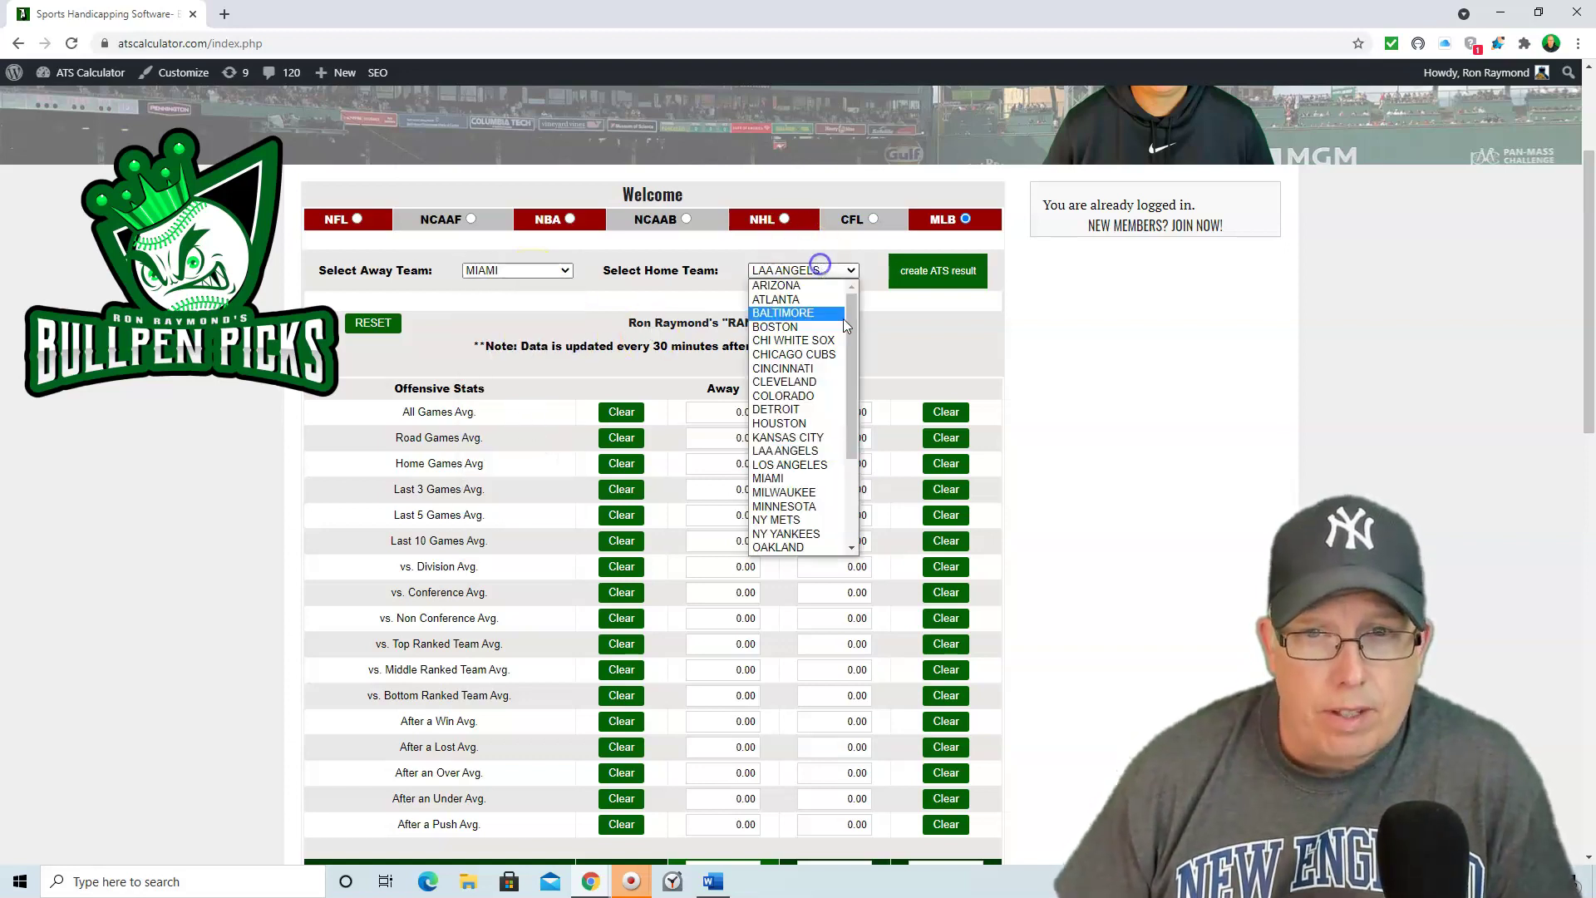
pyautogui.moveTo(862, 384); pyautogui.dragTo(848, 441)
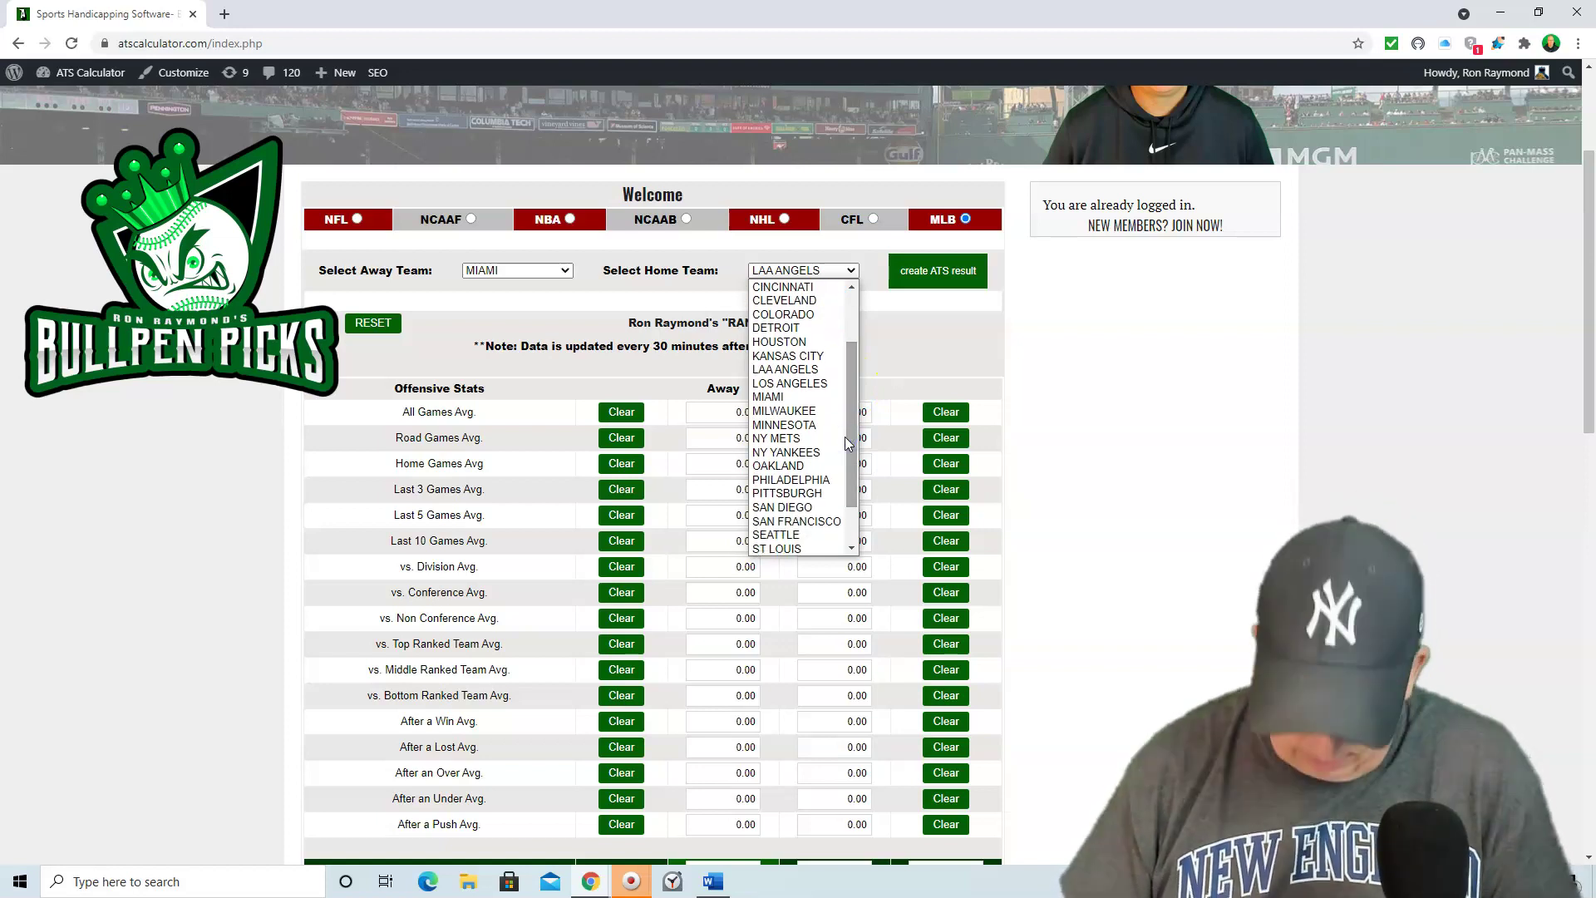
pyautogui.click(778, 465)
pyautogui.click(928, 279)
pyautogui.scroll(-10, 994, 308)
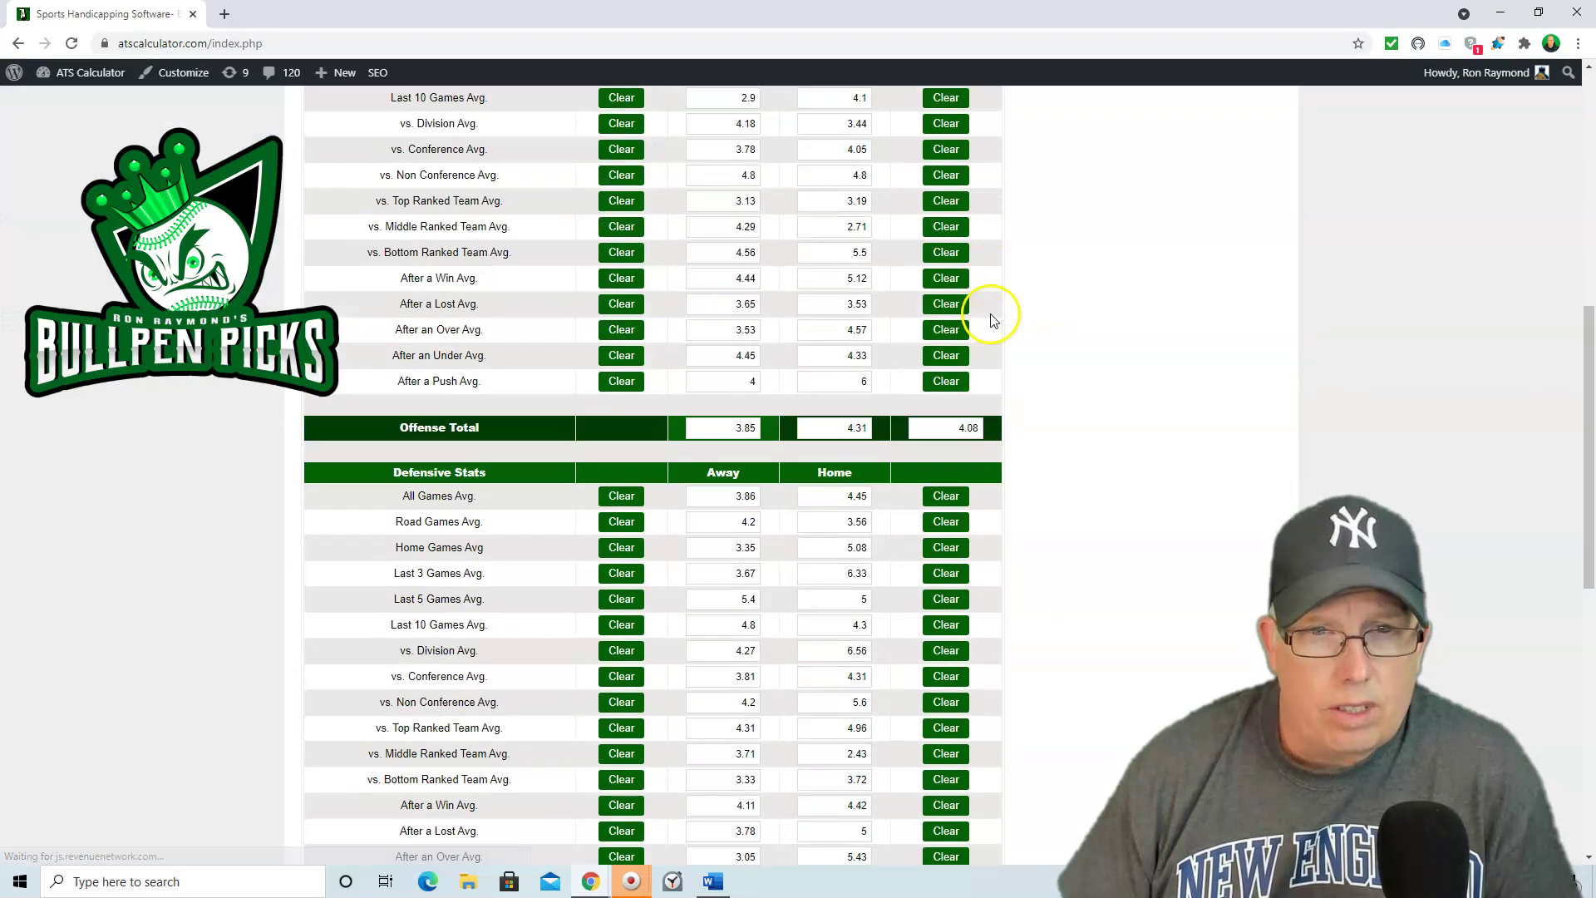
pyautogui.click(802, 420)
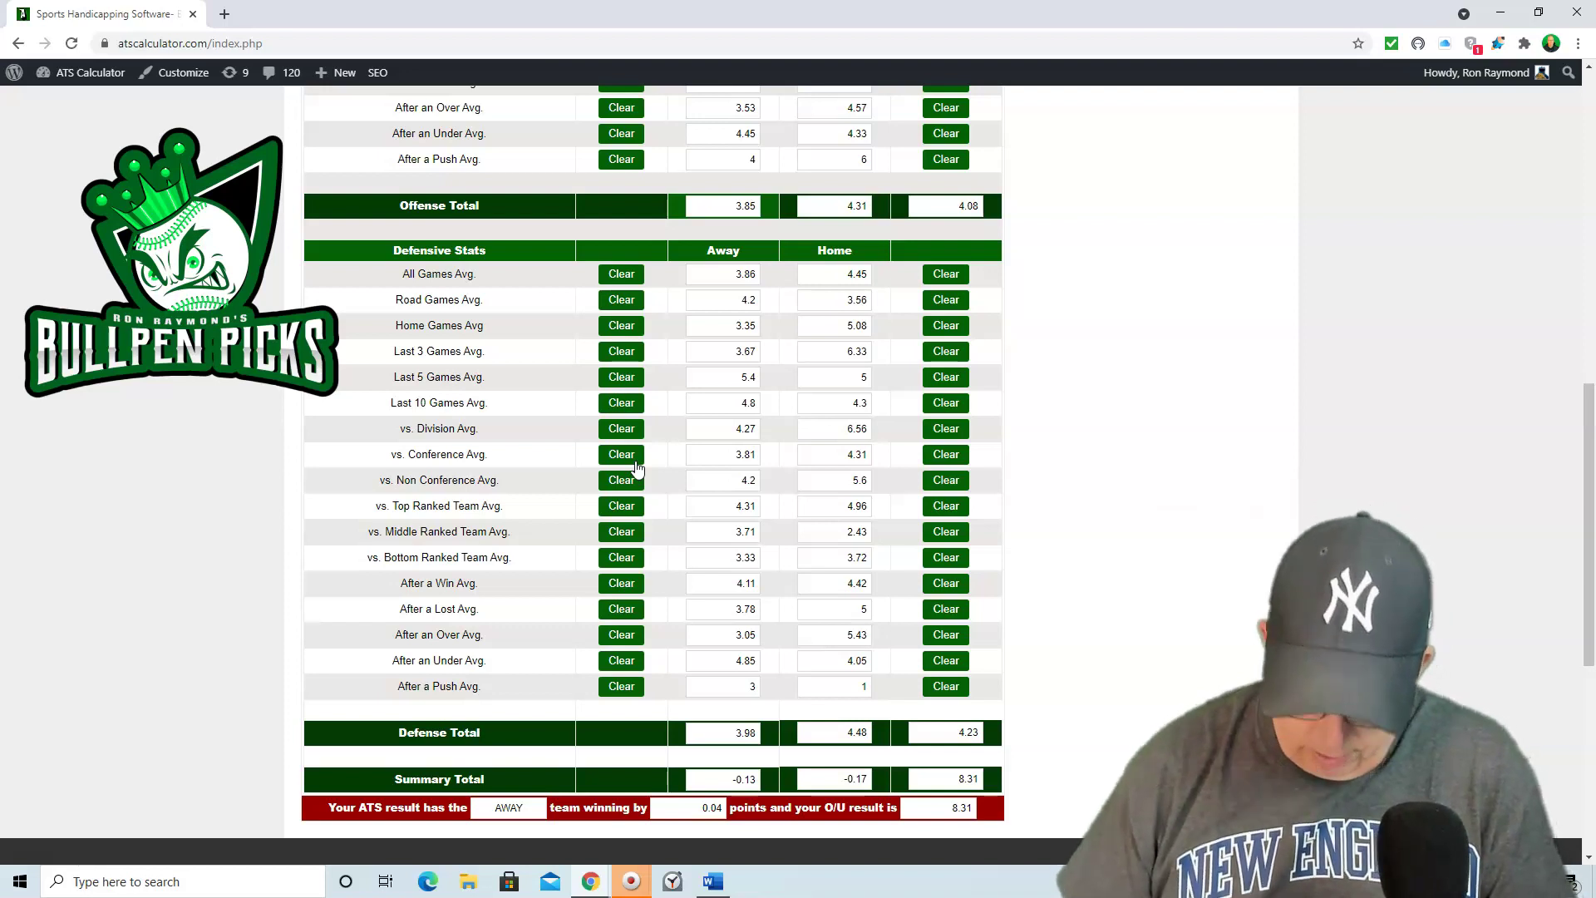
pyautogui.scroll(11, 636, 468)
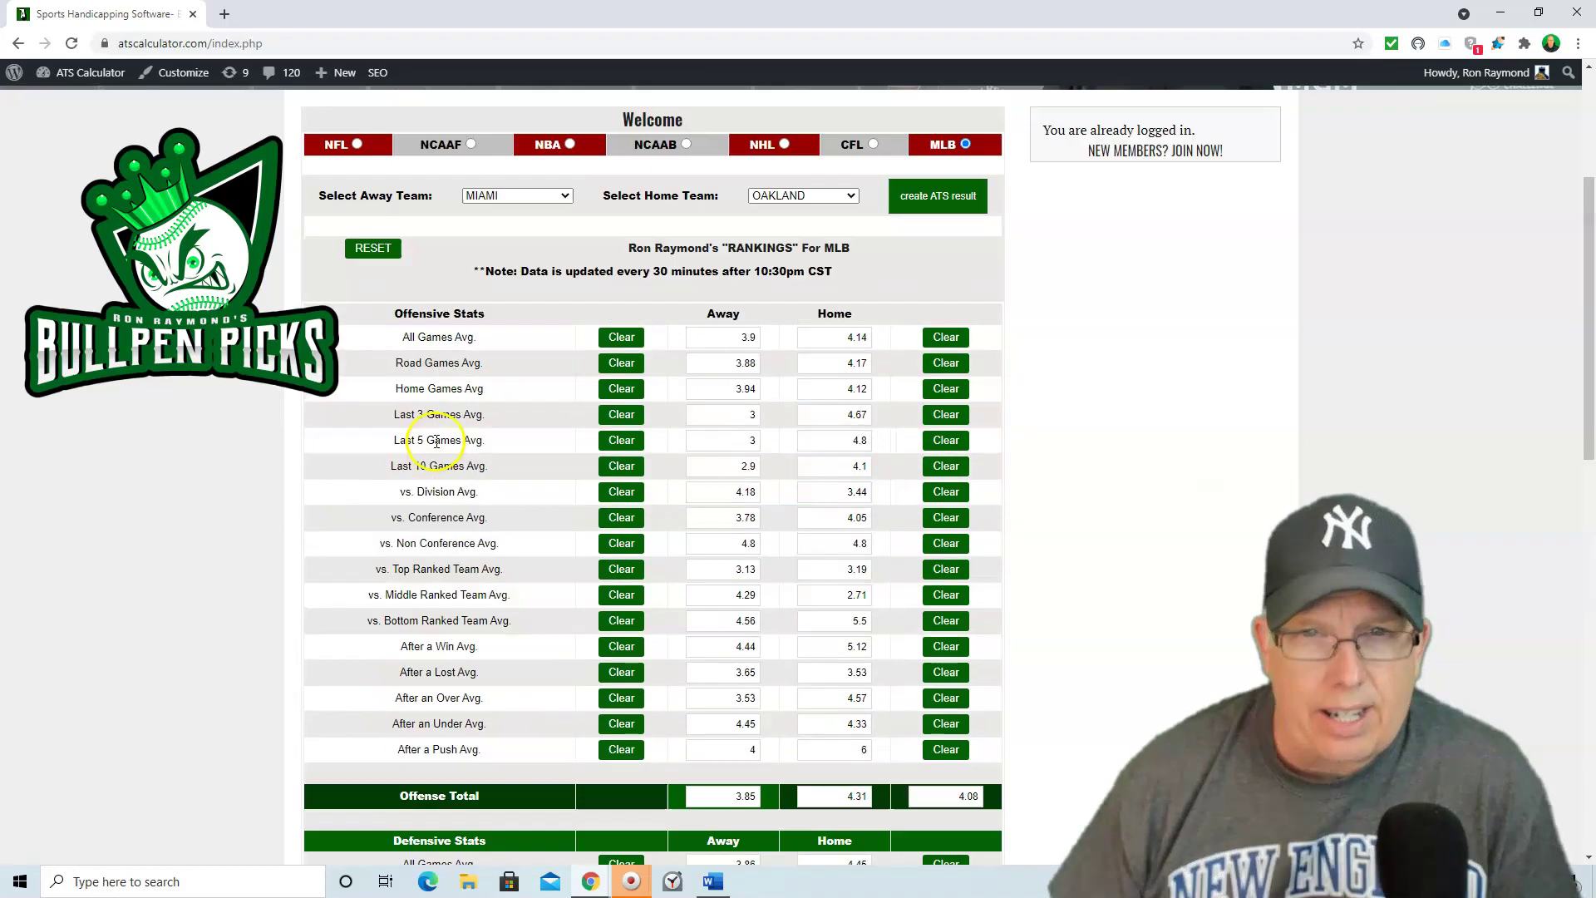
# Set Pittsburgh away and Atlanta home, and compute: home team by 0.48, O/U 8.75.
pyautogui.click(497, 494)
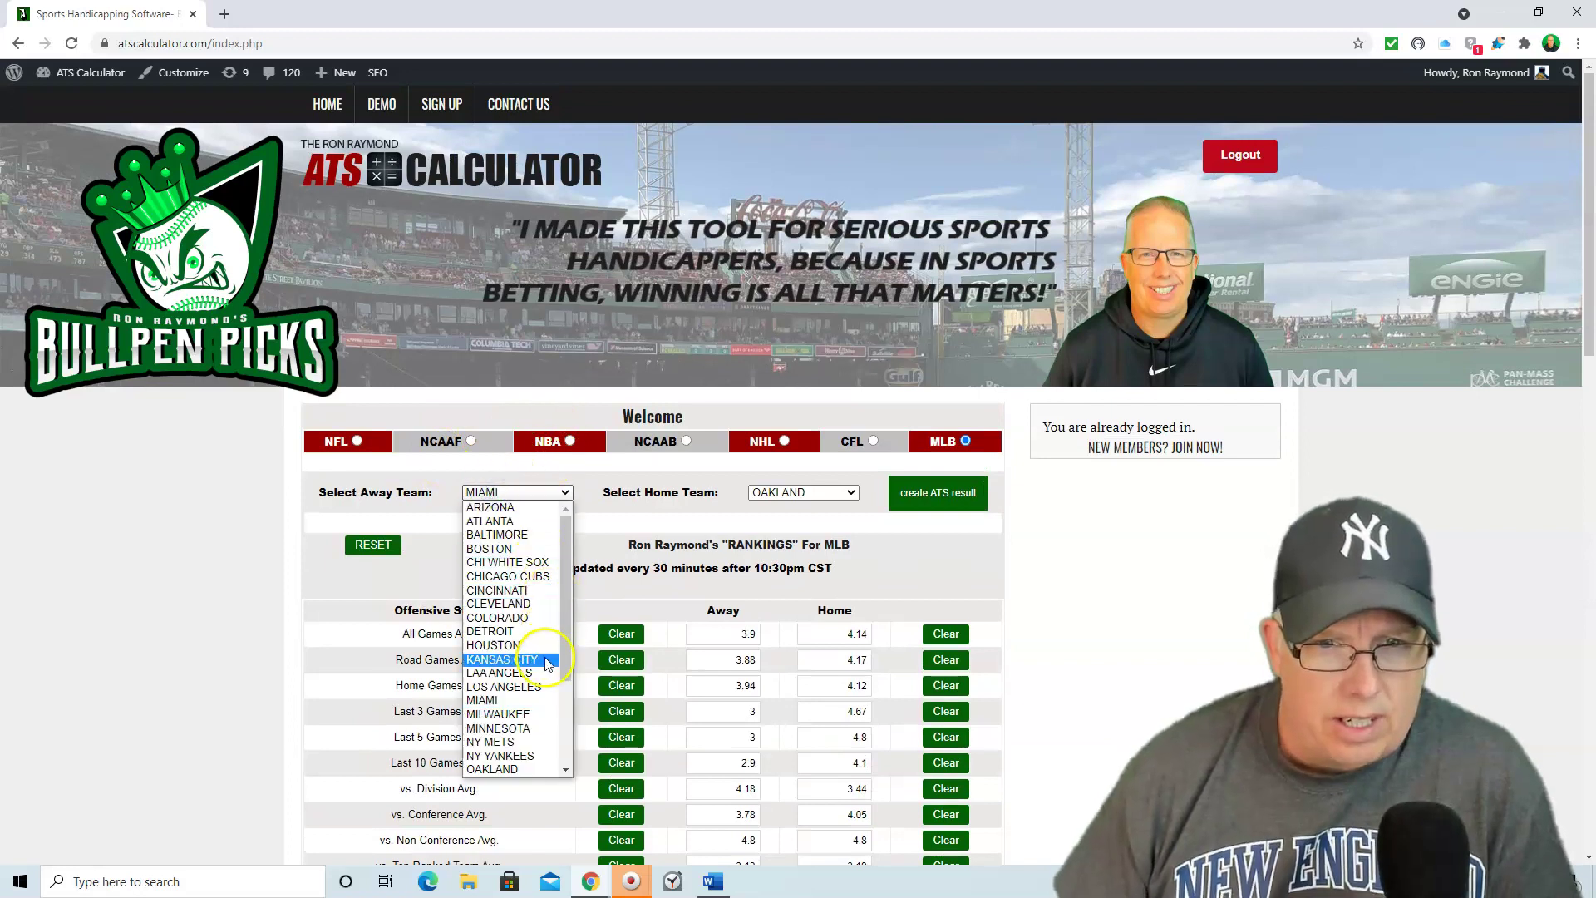
pyautogui.moveTo(564, 661); pyautogui.dragTo(564, 695)
pyautogui.click(532, 705)
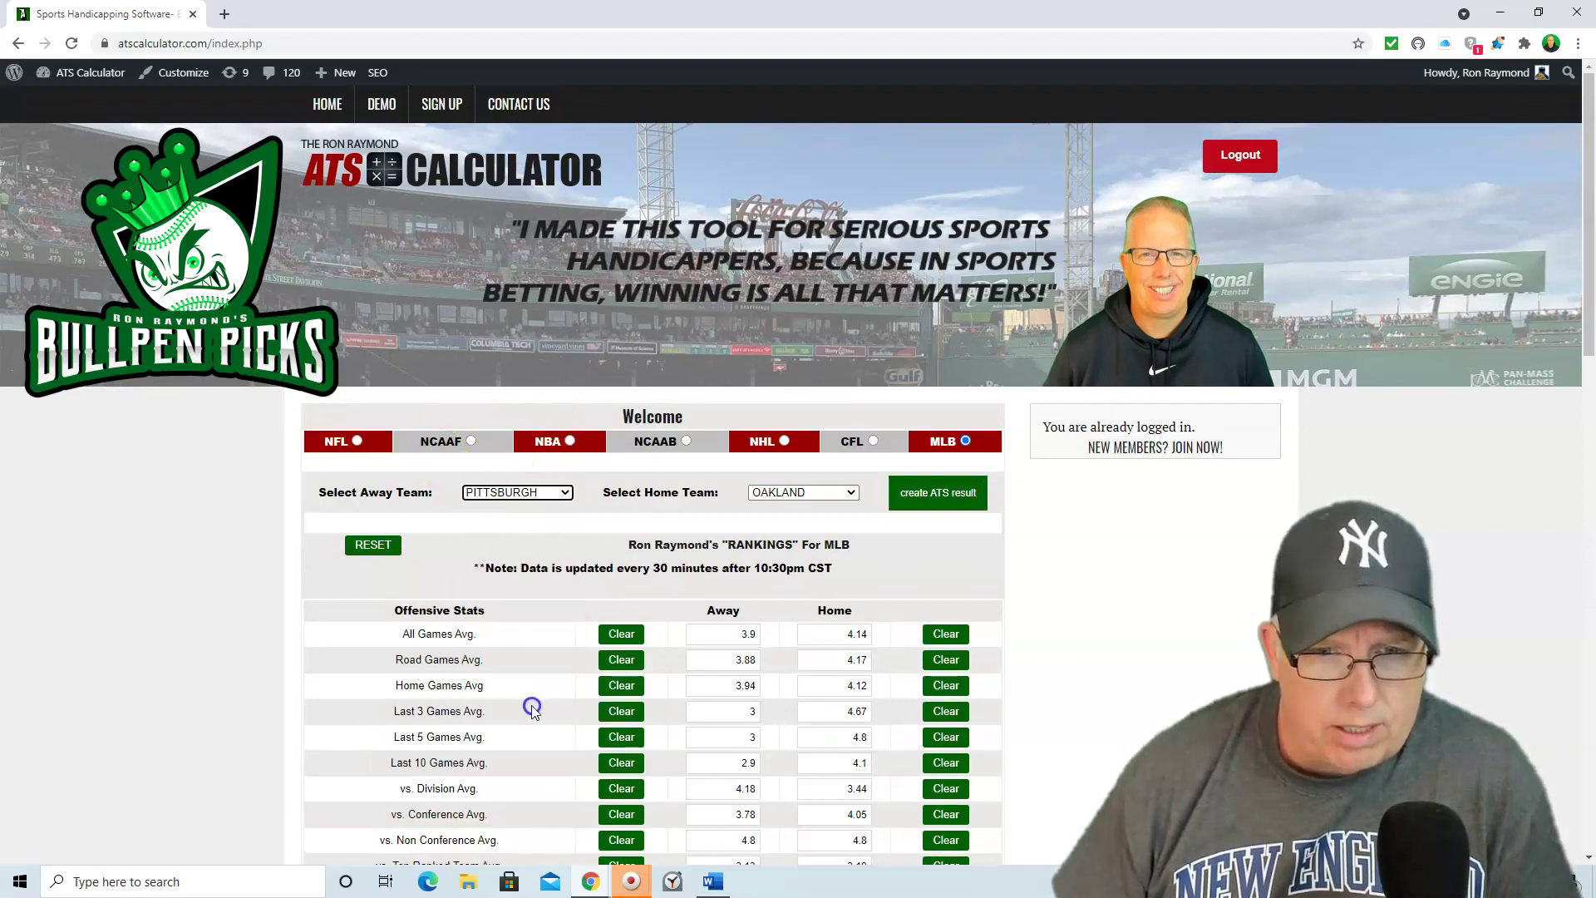
pyautogui.click(824, 494)
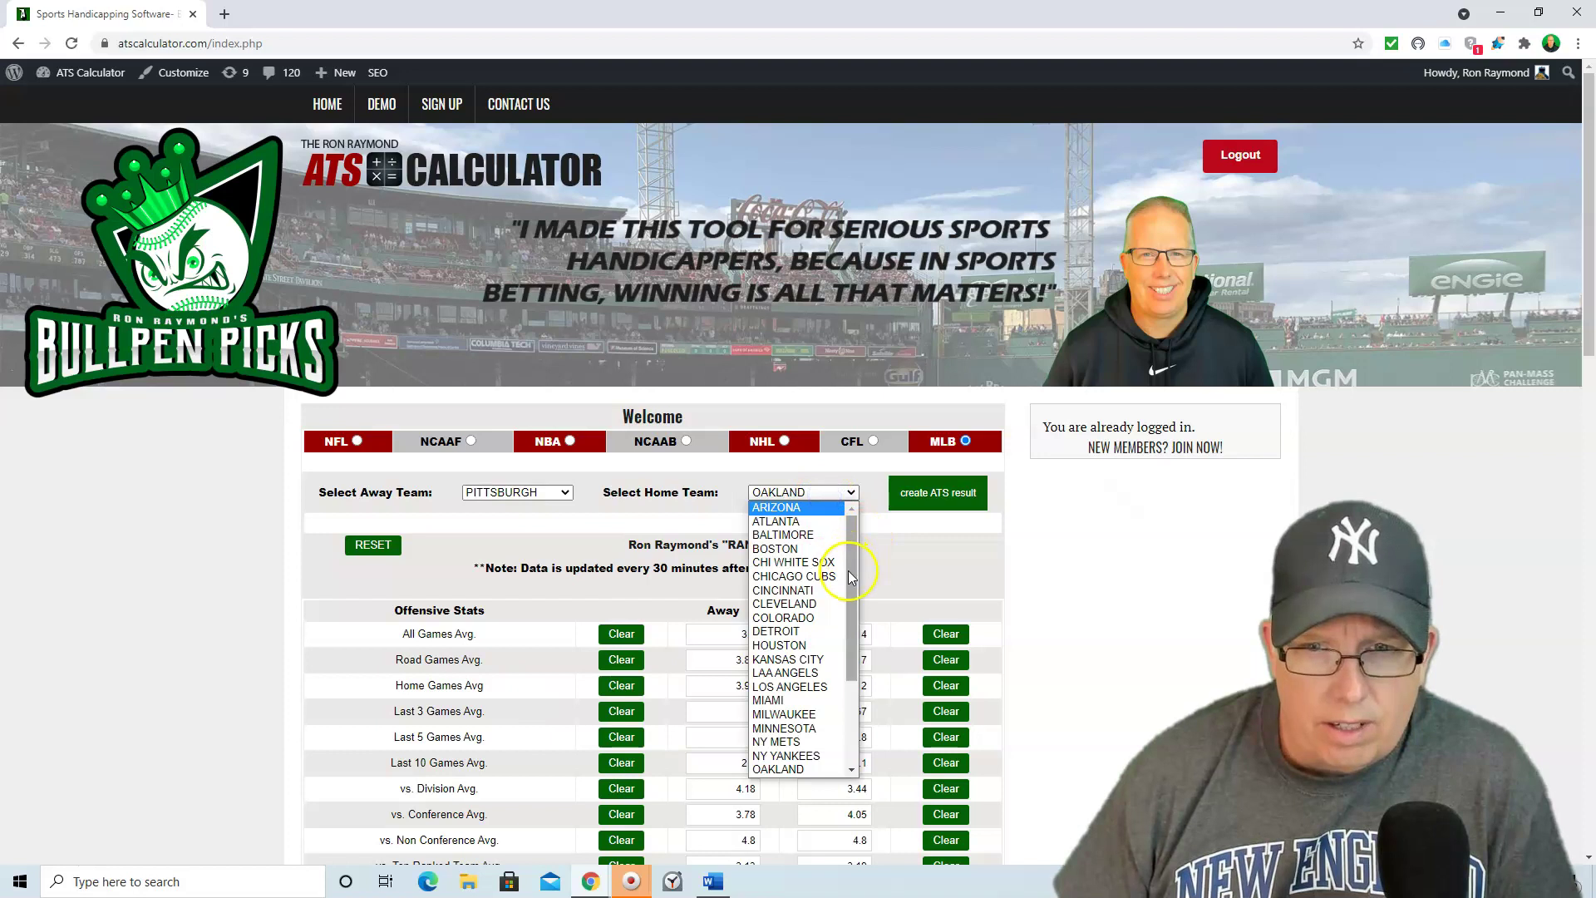
pyautogui.click(824, 524)
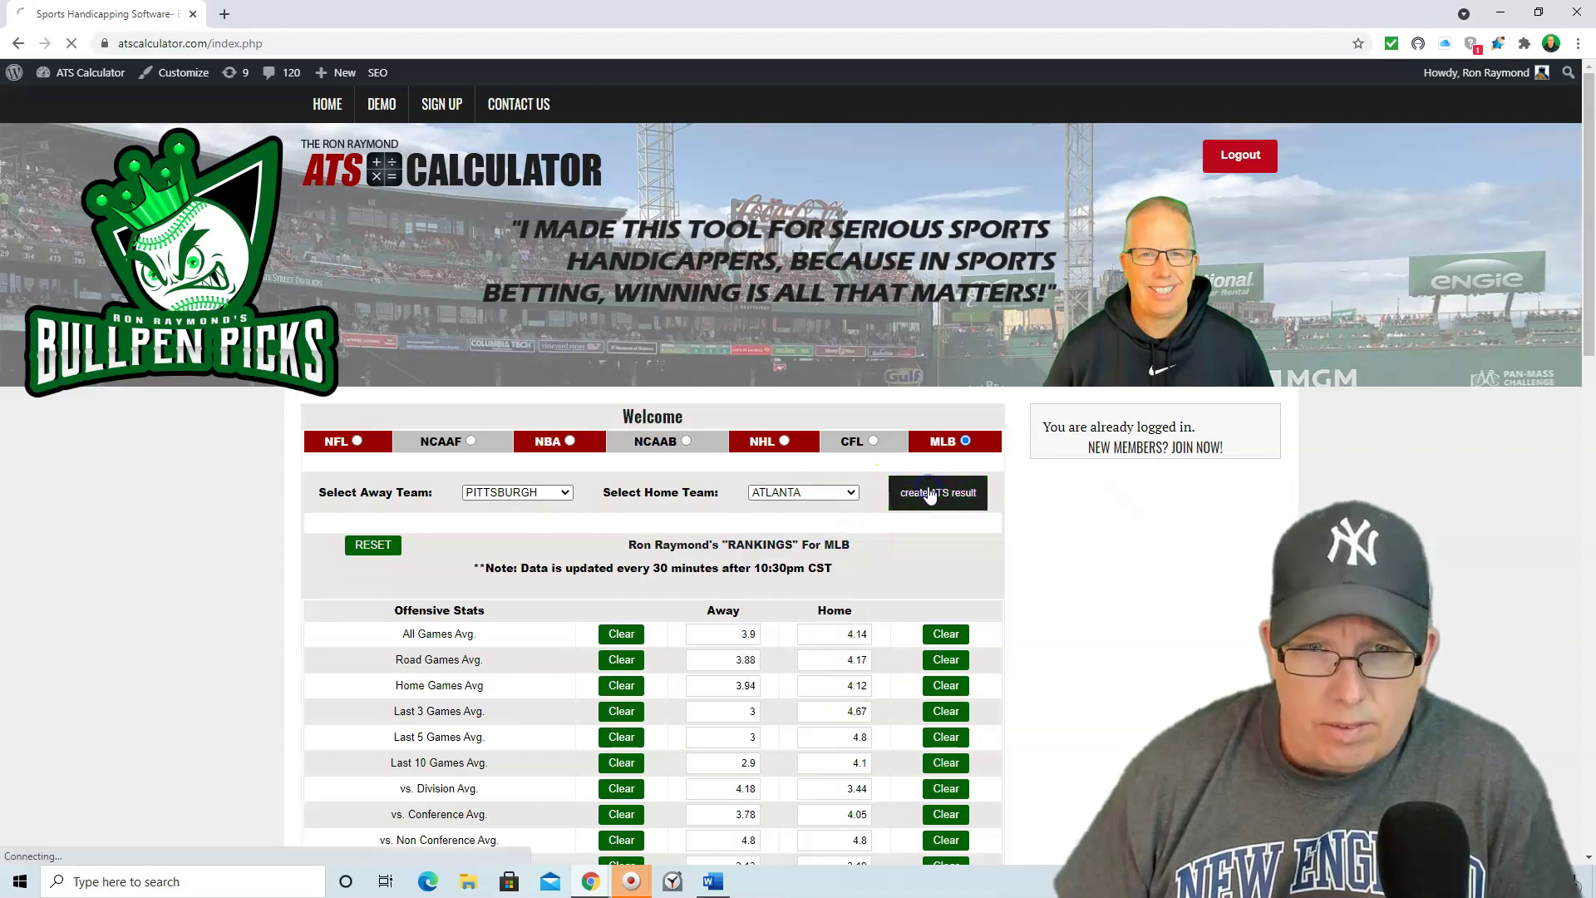
pyautogui.click(938, 492)
pyautogui.scroll(-8, 686, 508)
pyautogui.scroll(-5, 687, 507)
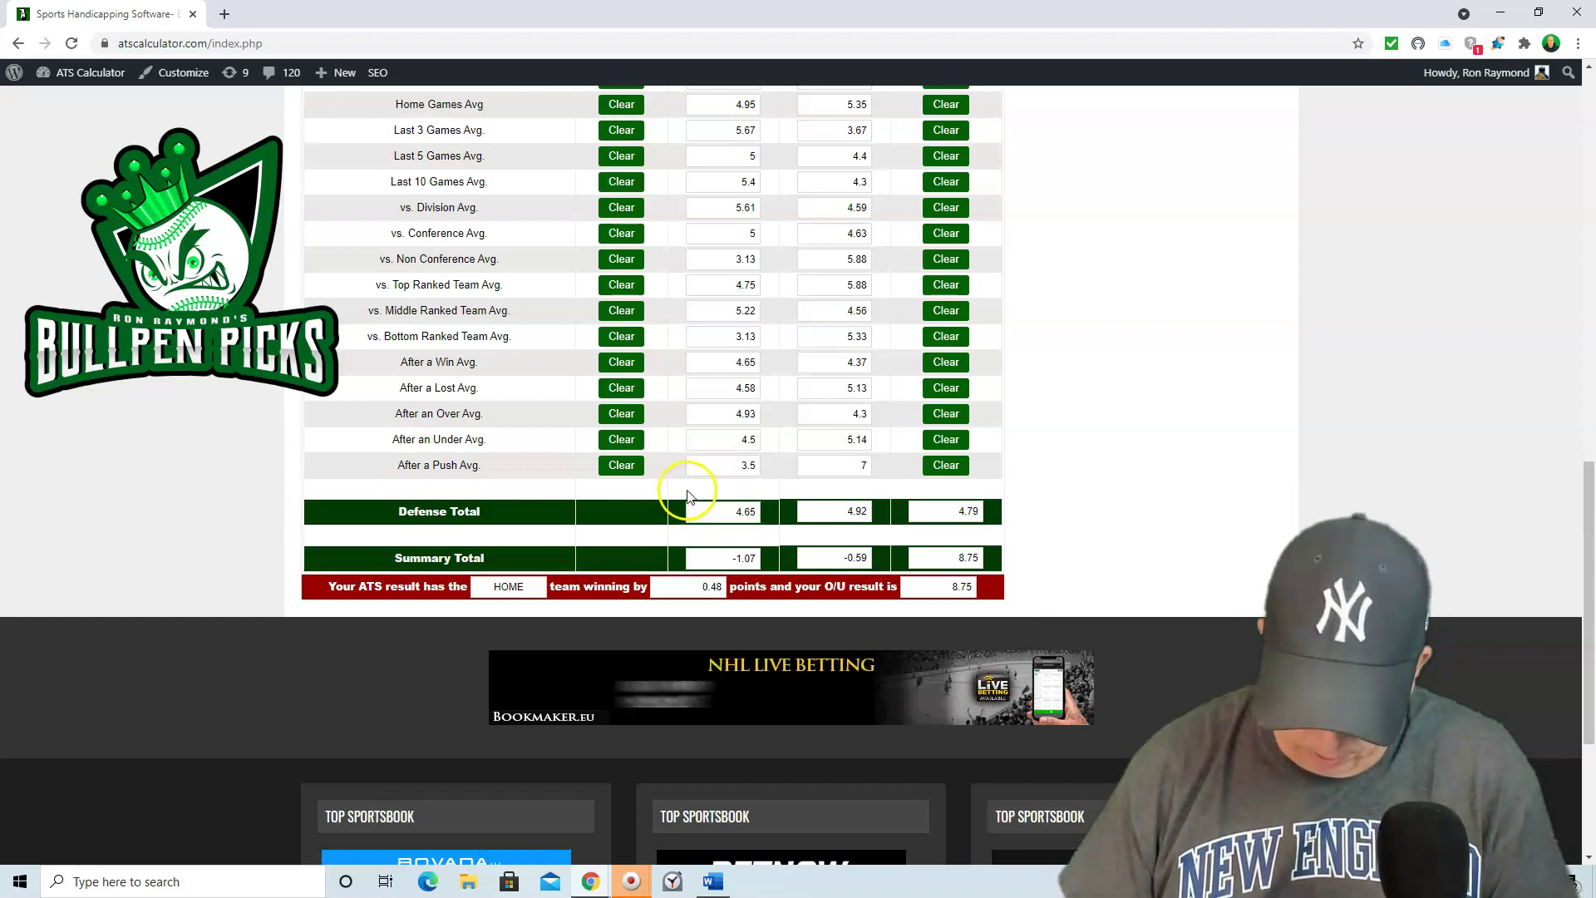
pyautogui.scroll(15, 681, 490)
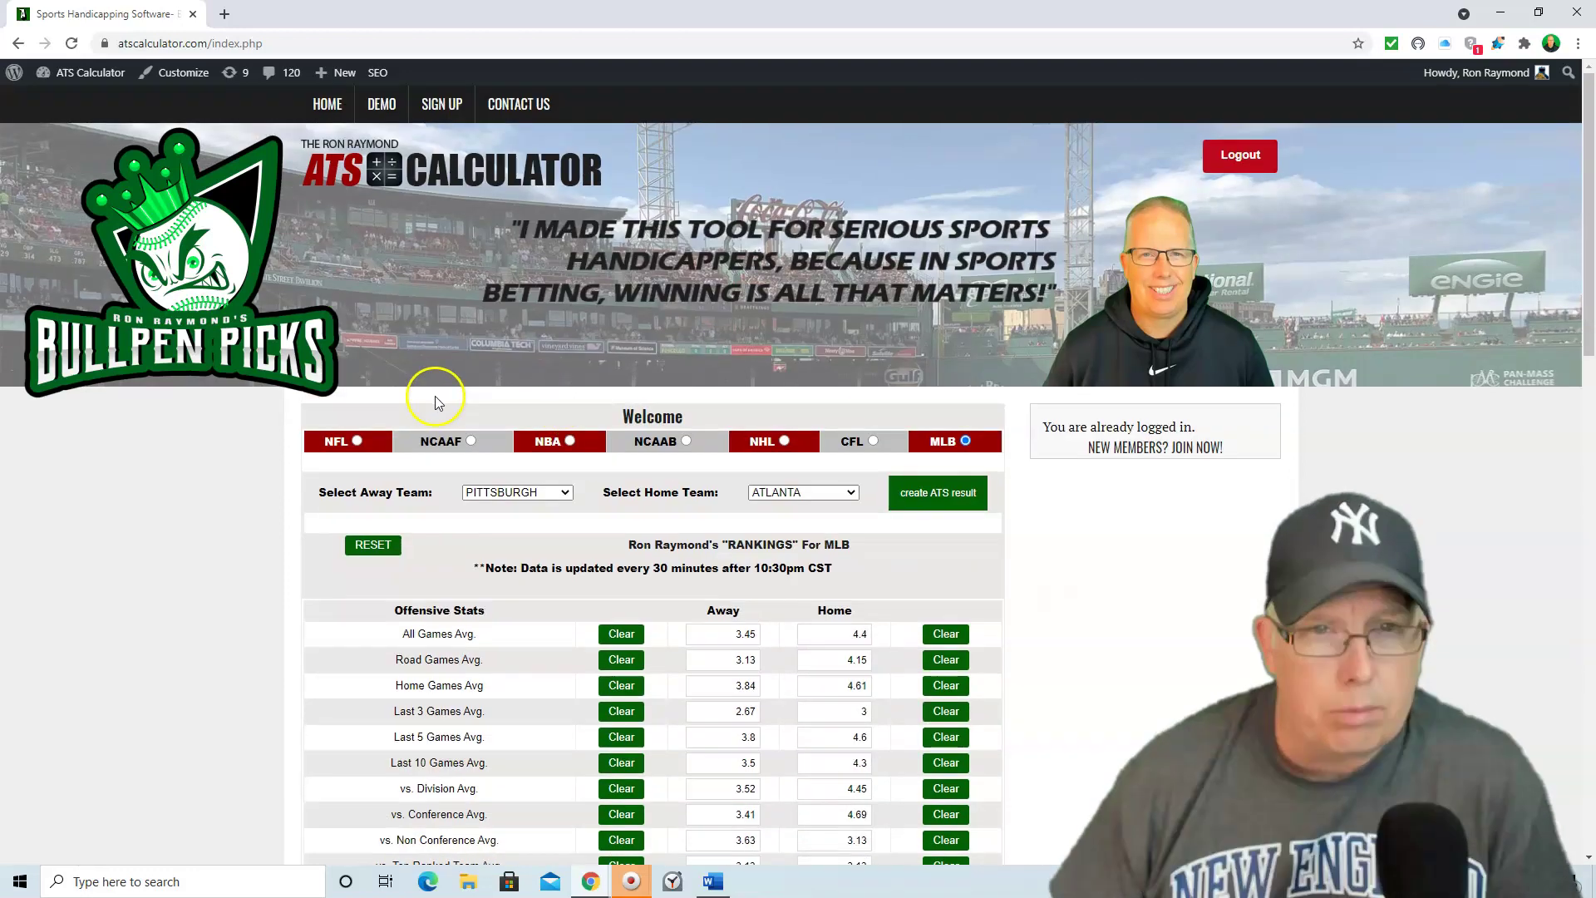
# Compute Boston at Toronto (home by 0.63, O/U 9.05), resetting the stats before and after.
pyautogui.click(373, 545)
pyautogui.click(508, 492)
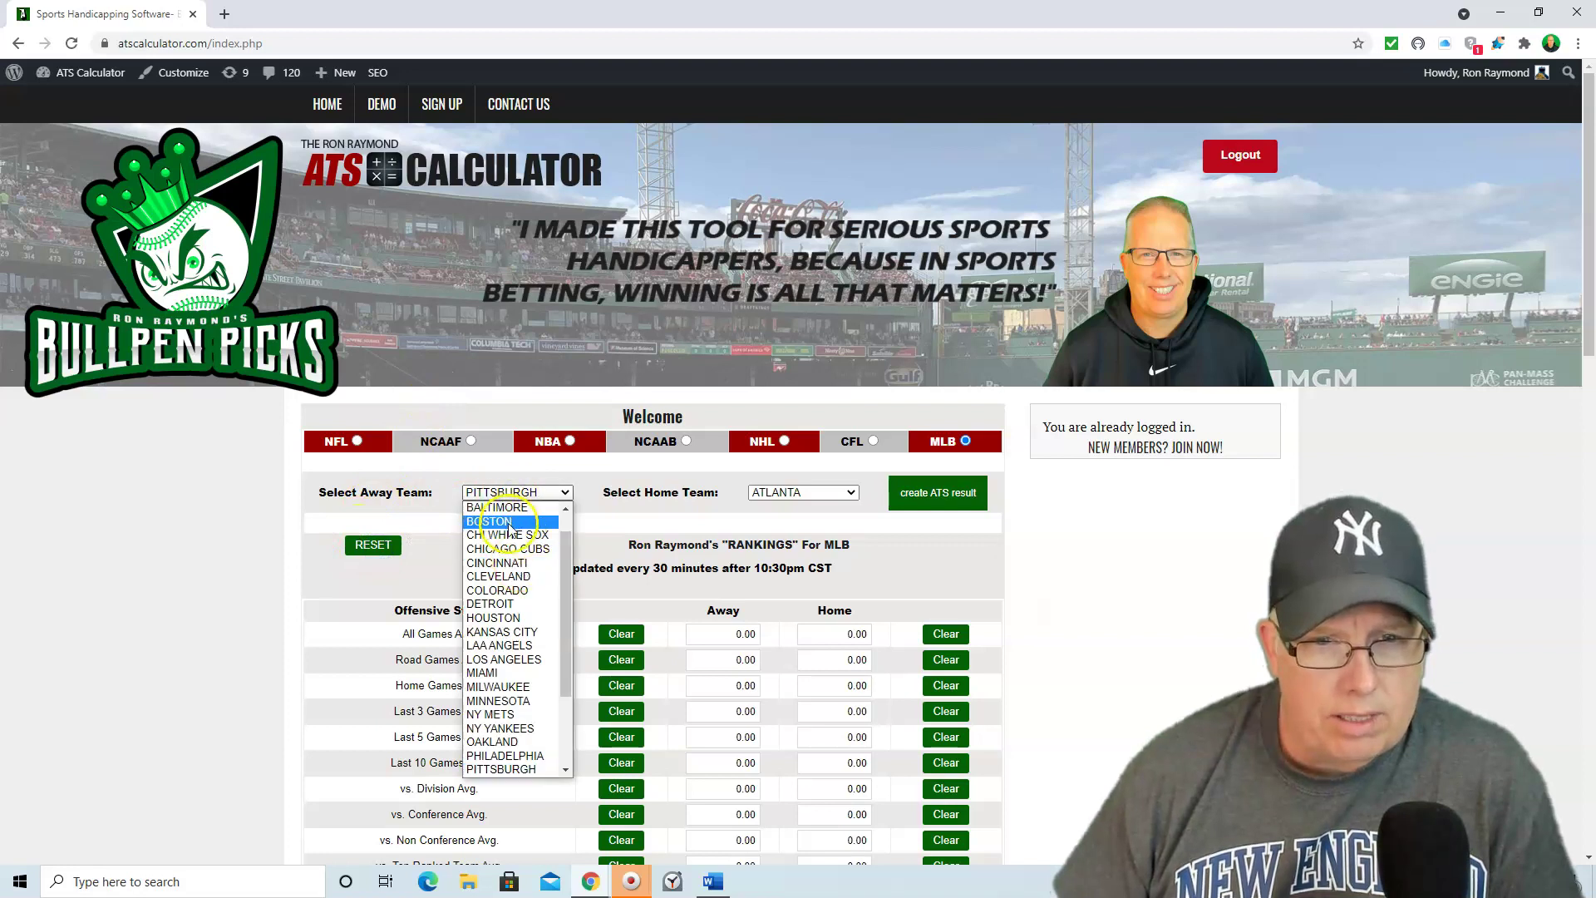
pyautogui.click(509, 522)
pyautogui.click(827, 492)
pyautogui.scroll(-3, 861, 562)
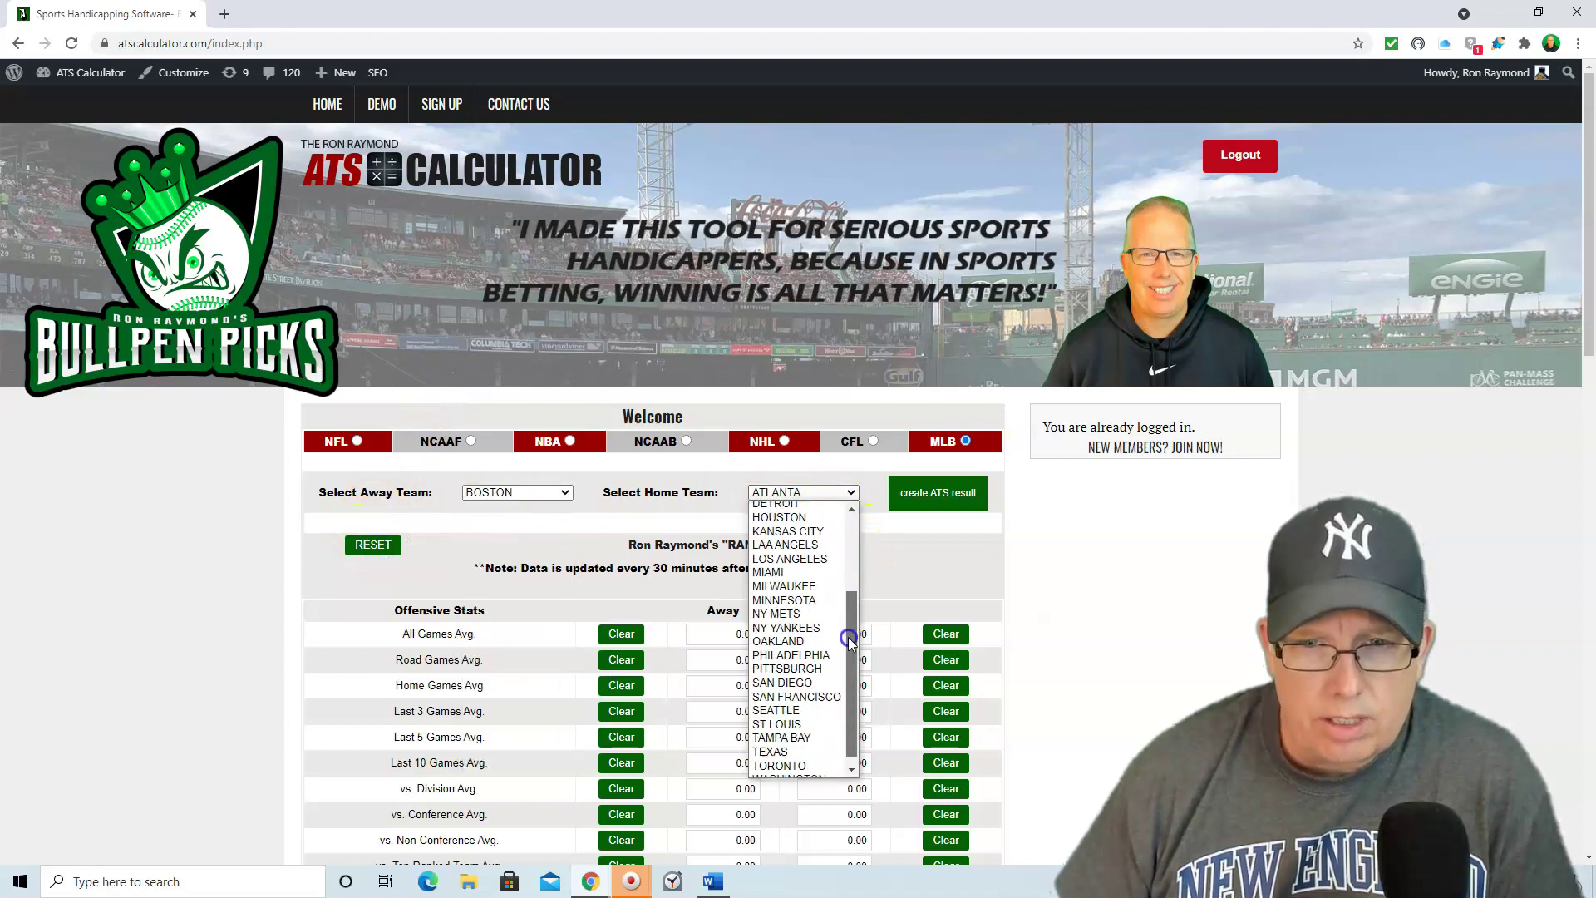
pyautogui.click(786, 755)
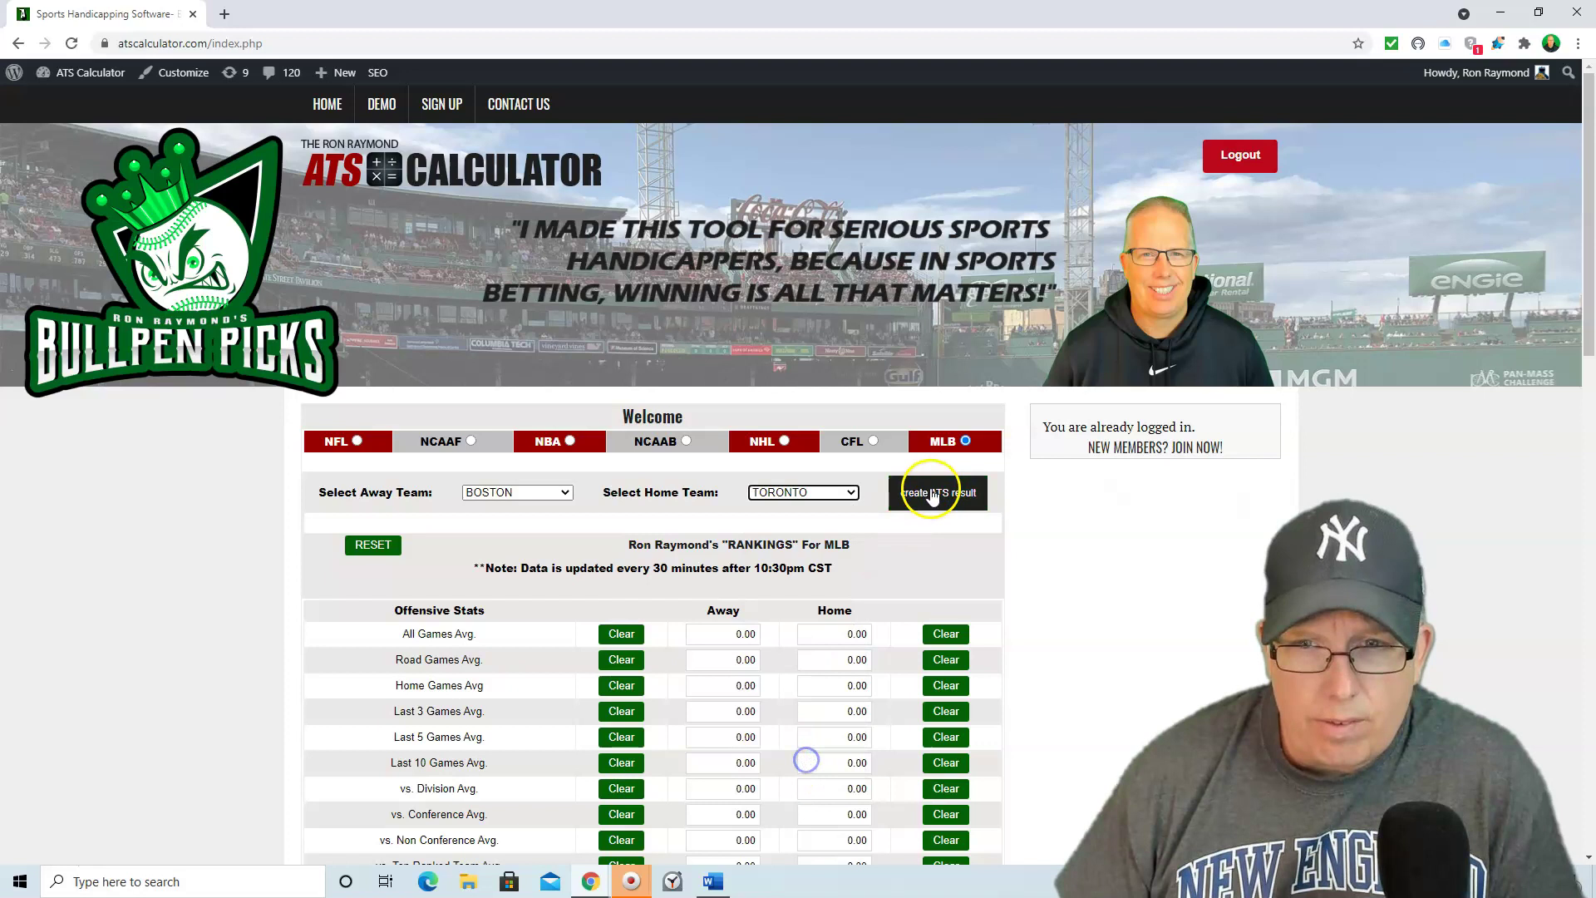
pyautogui.click(931, 493)
pyautogui.scroll(-1, 933, 496)
pyautogui.scroll(-12, 933, 496)
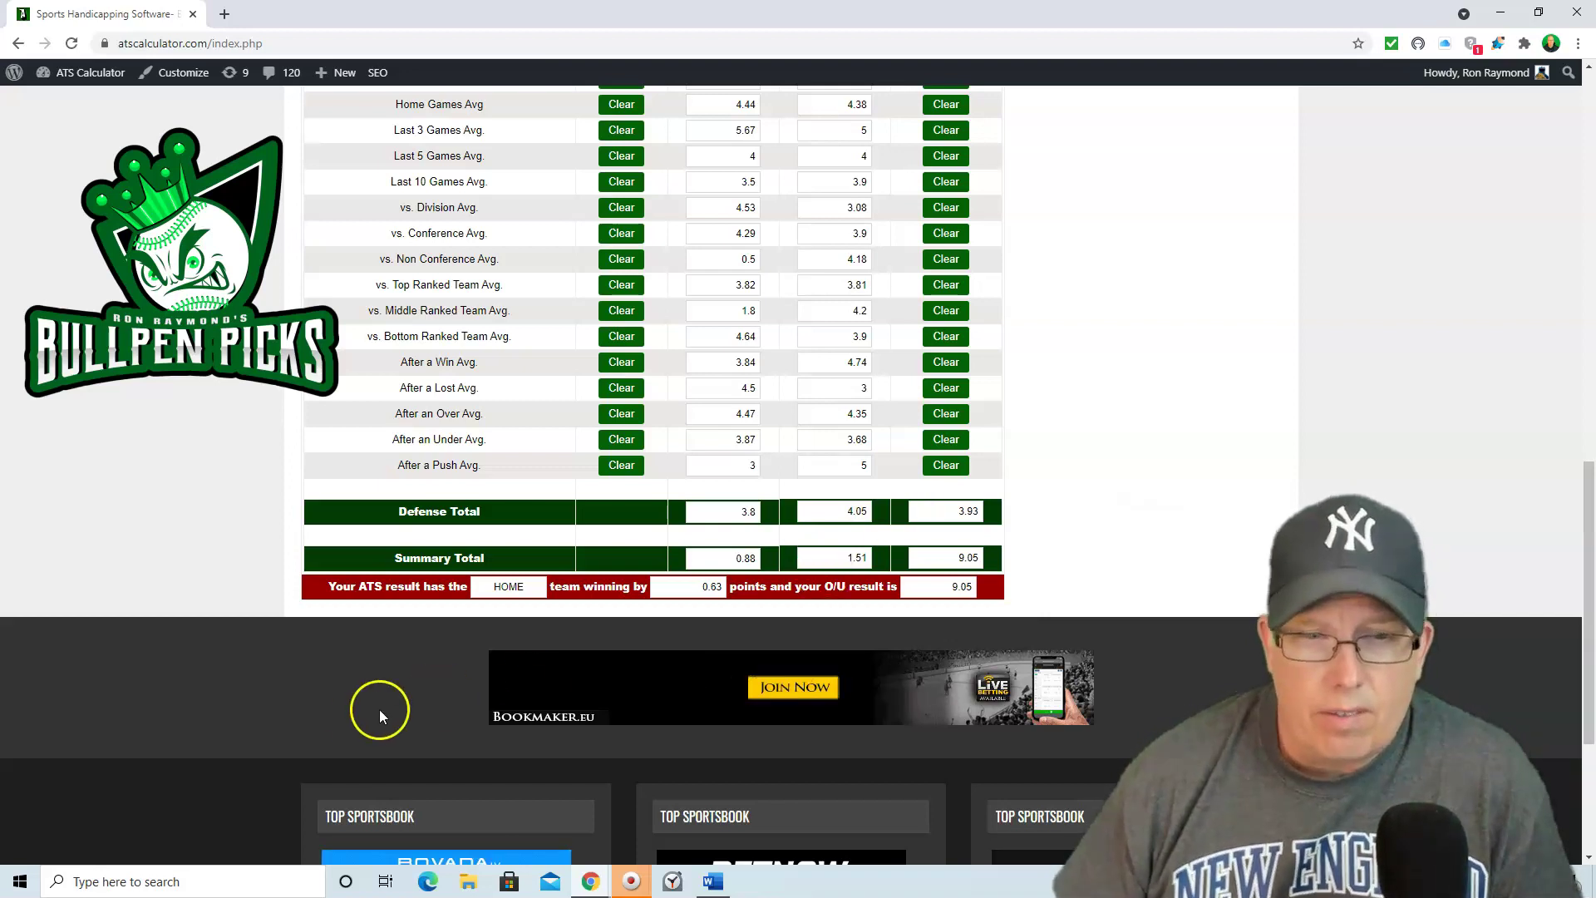
pyautogui.scroll(13, 379, 709)
pyautogui.click(371, 546)
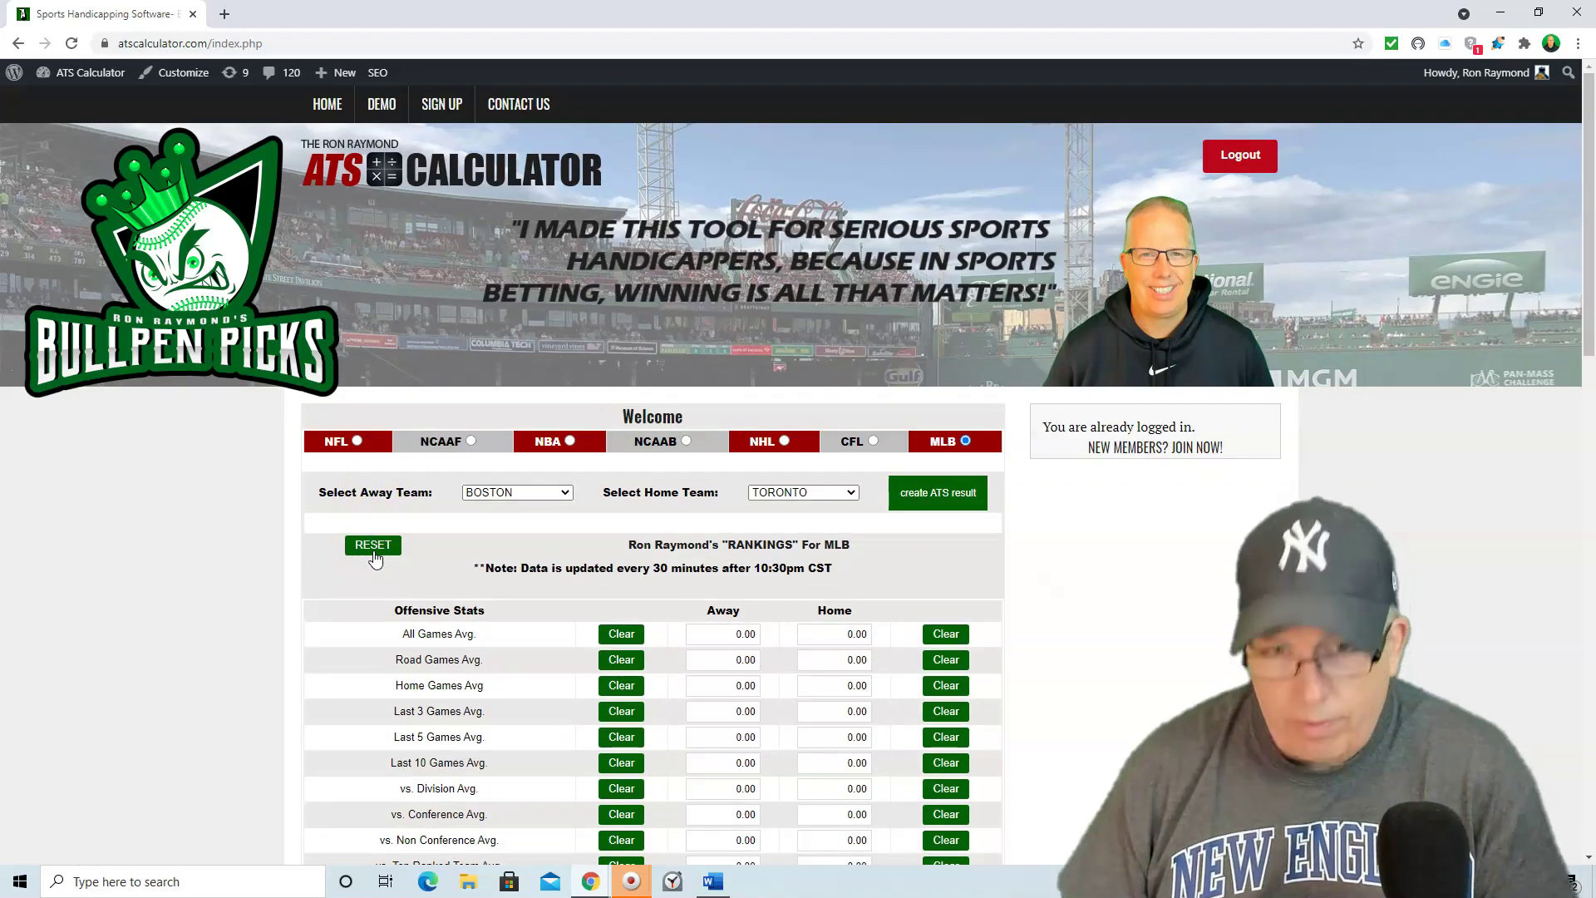
# Set Arizona away and Los Angeles home, and compute: home team by 2.68, O/U 8.86.
pyautogui.click(550, 492)
pyautogui.click(533, 506)
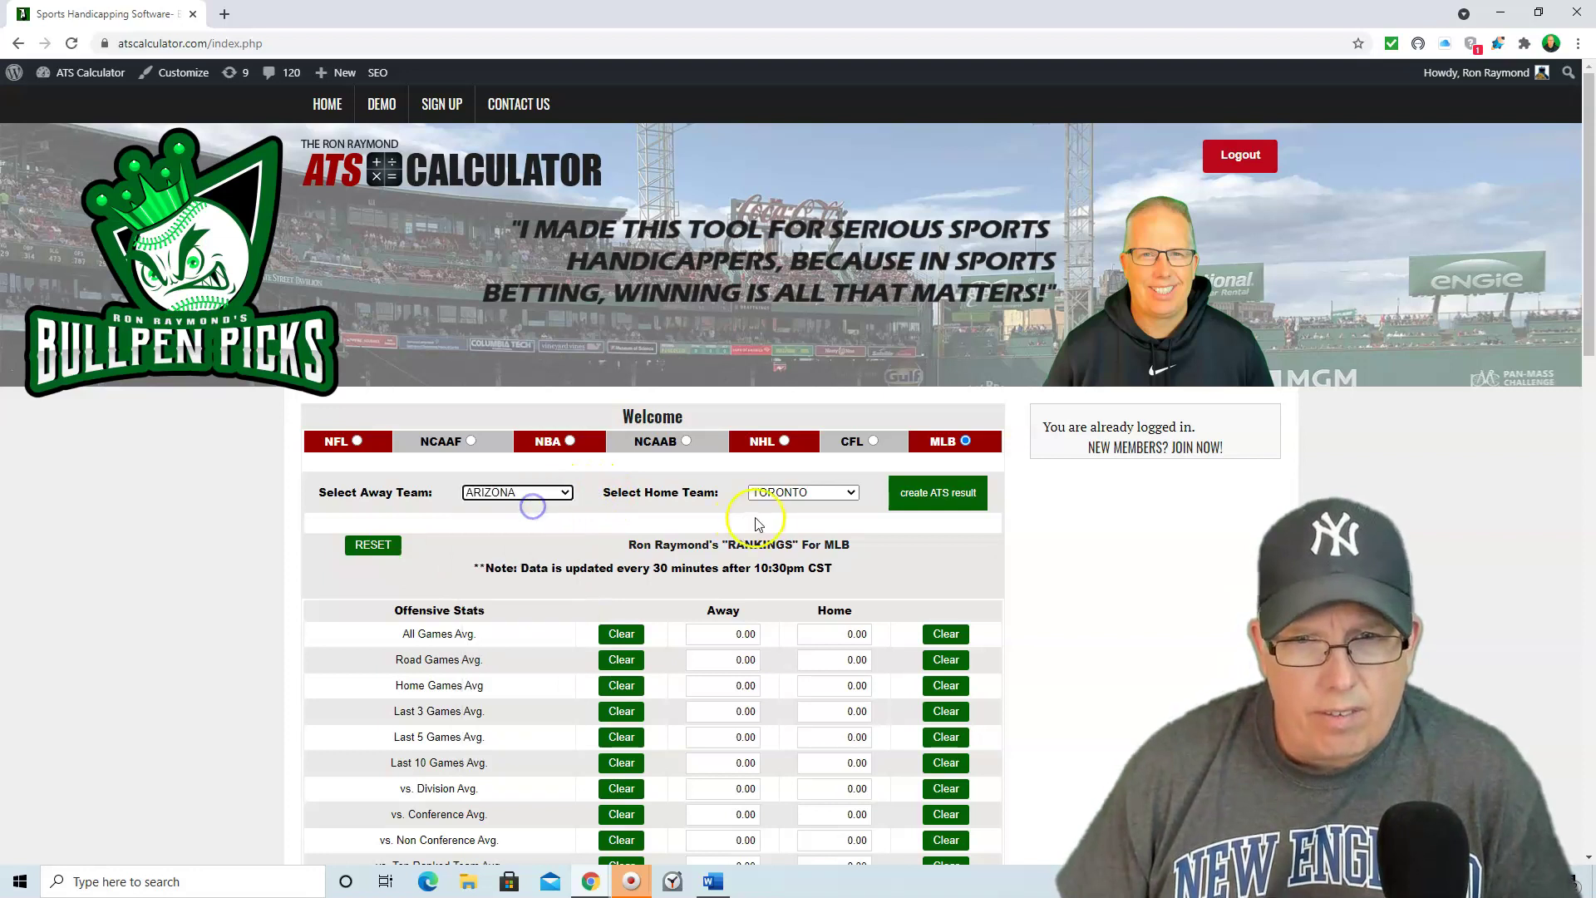
pyautogui.click(800, 493)
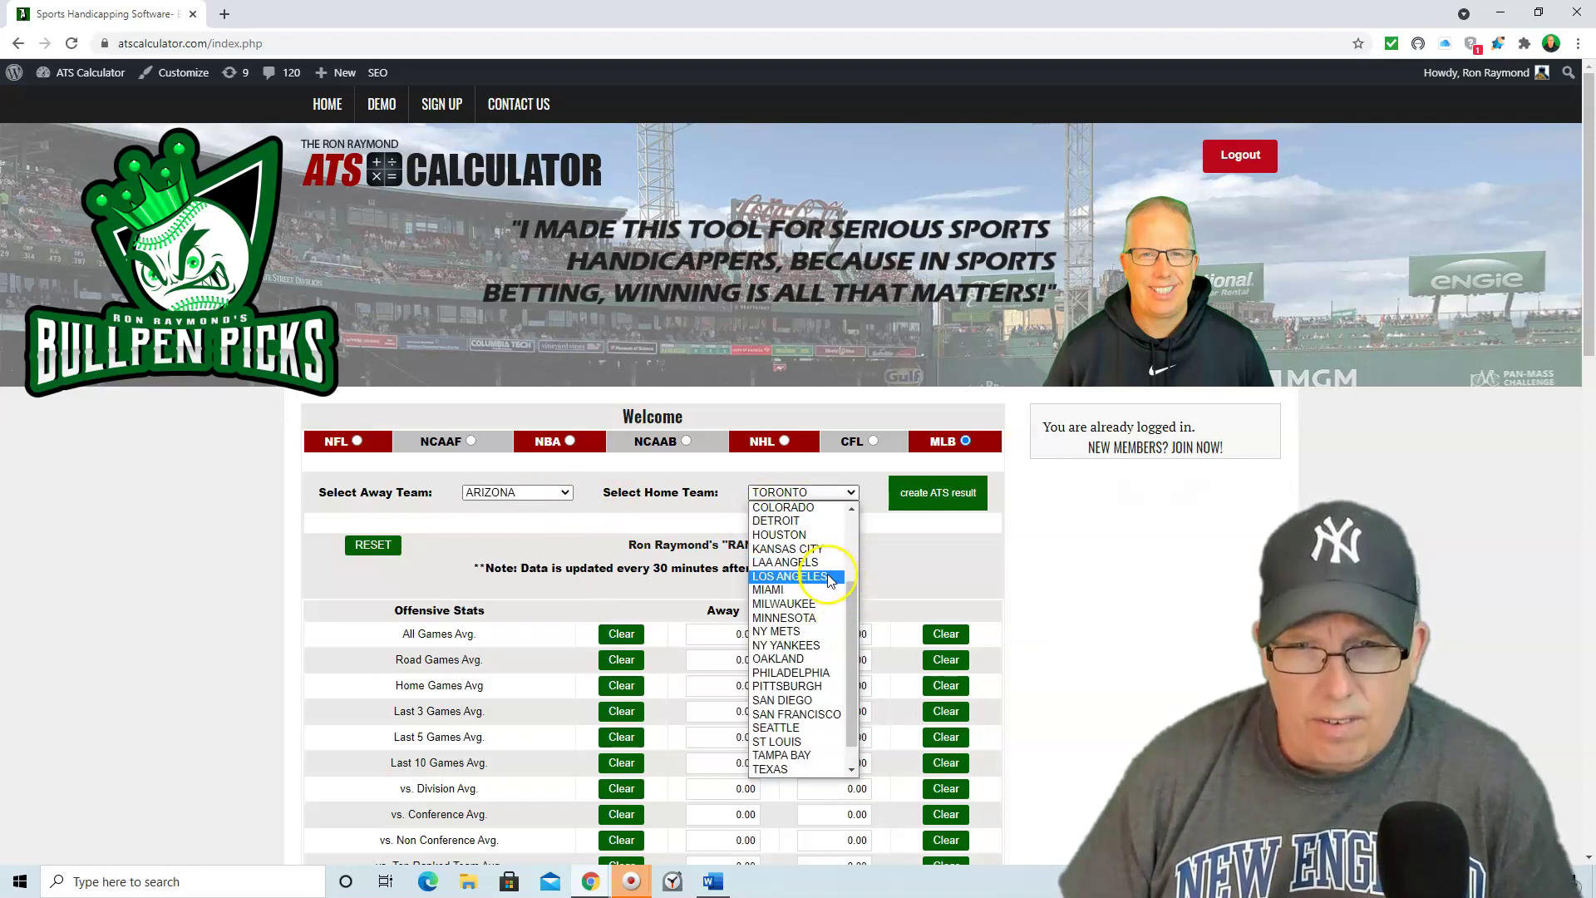
pyautogui.click(823, 576)
pyautogui.click(935, 498)
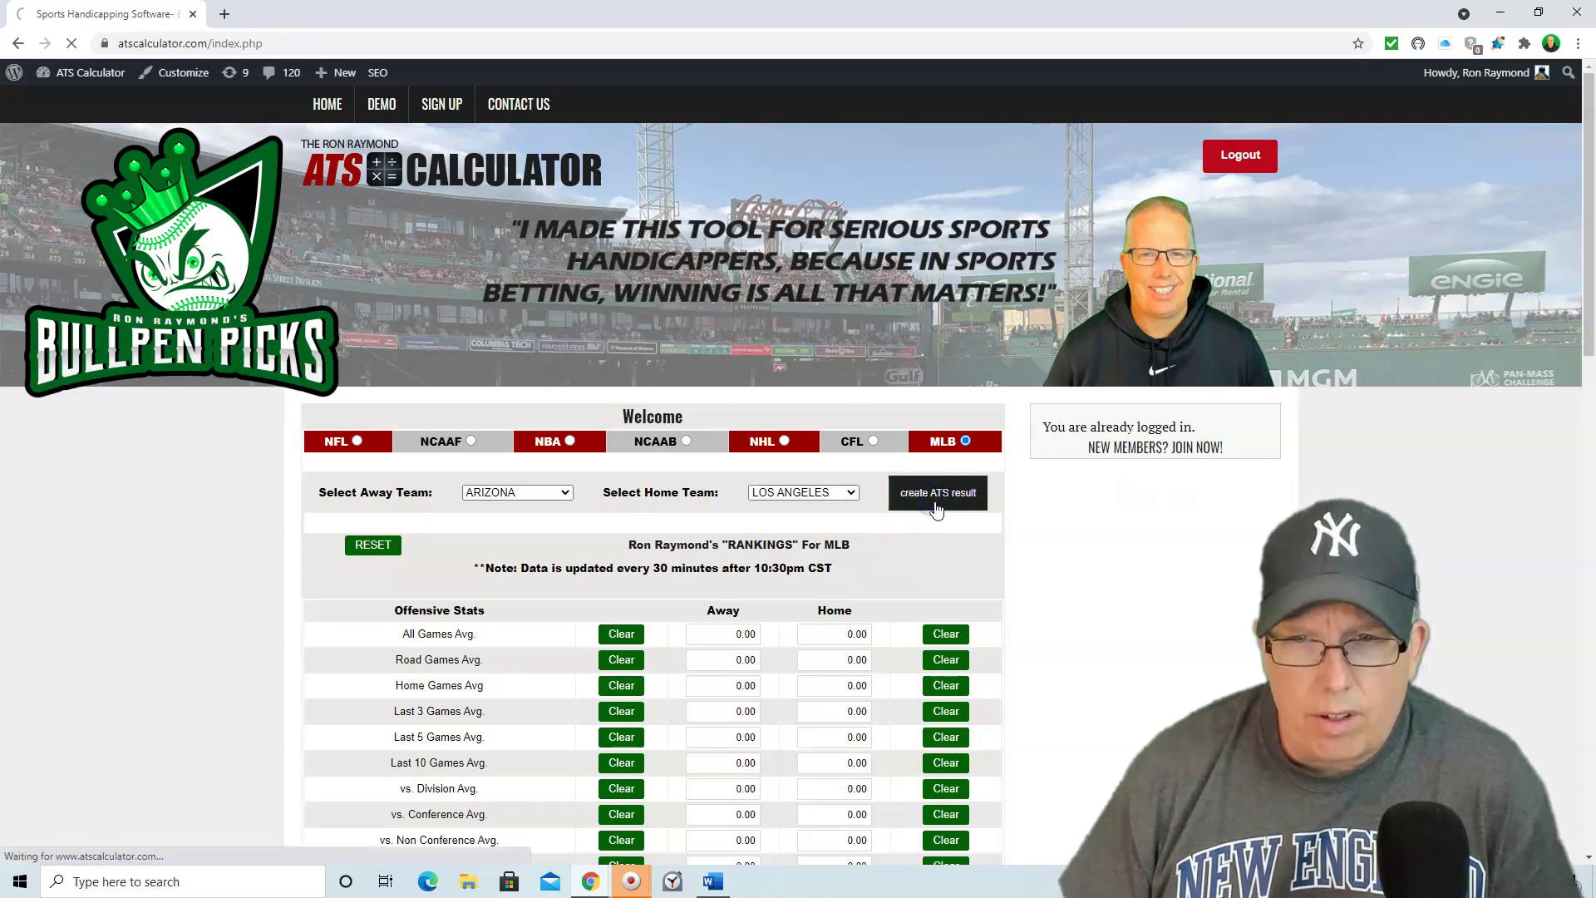
pyautogui.scroll(-10, 935, 503)
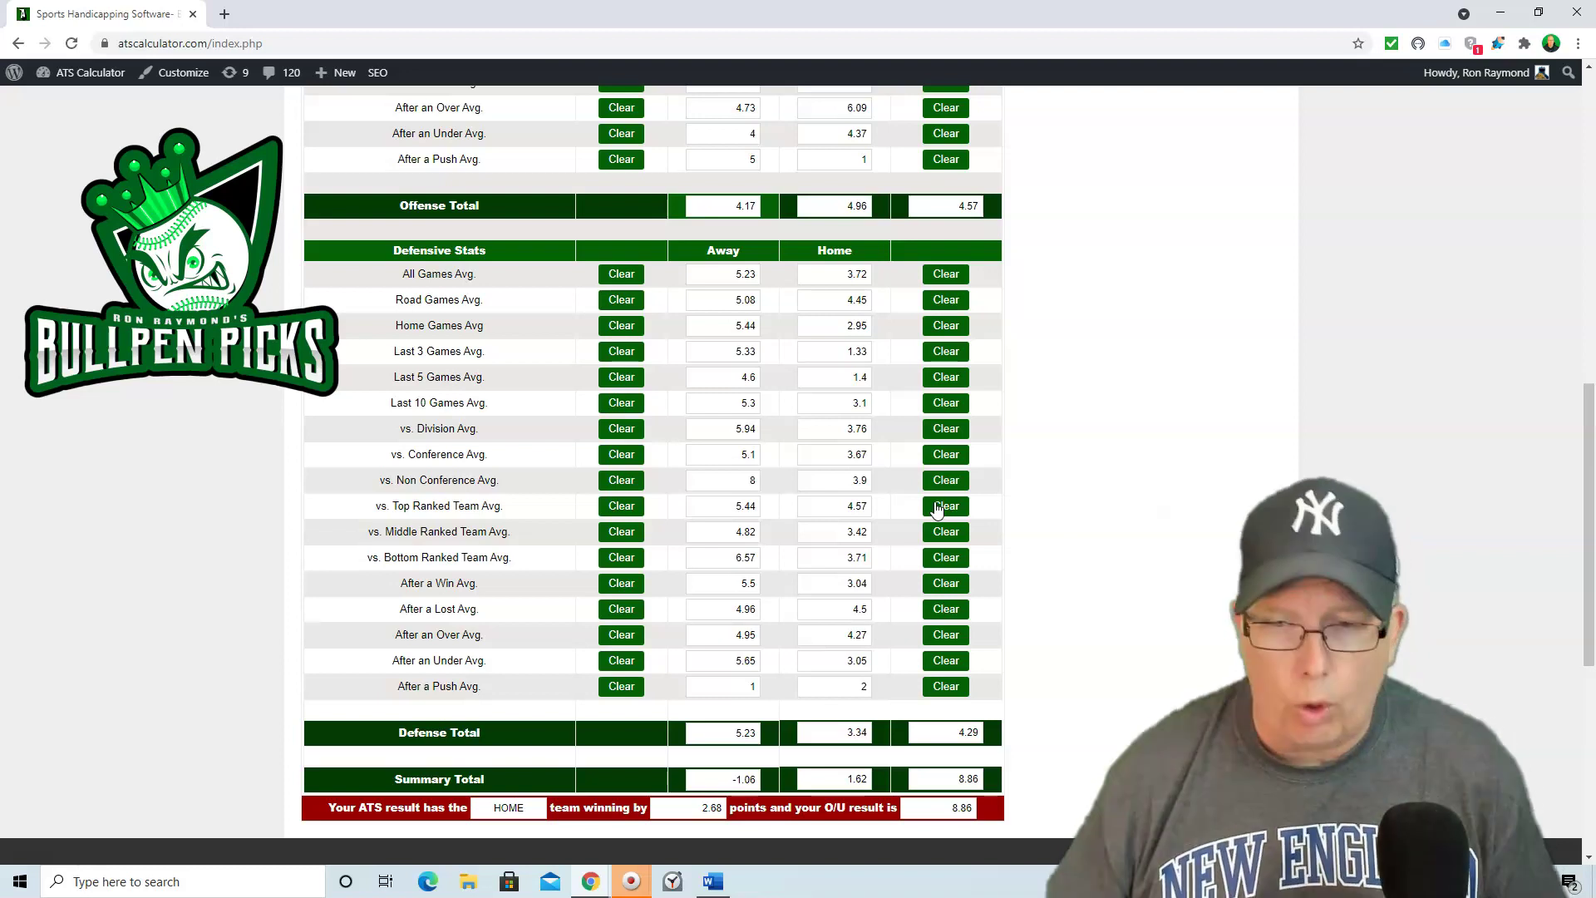
pyautogui.scroll(11, 570, 456)
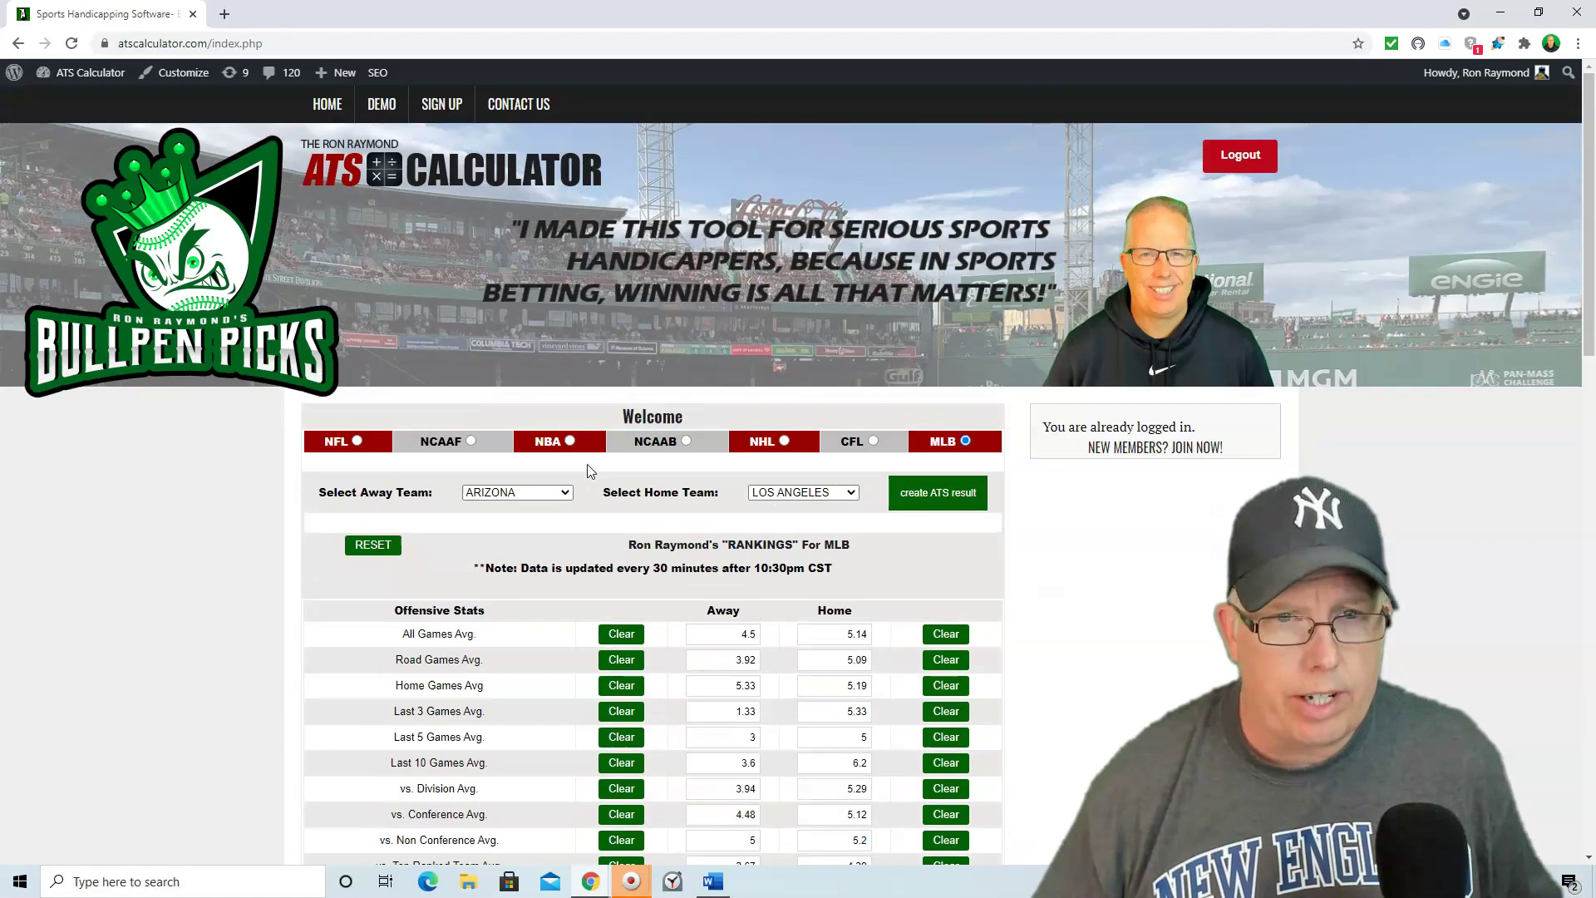